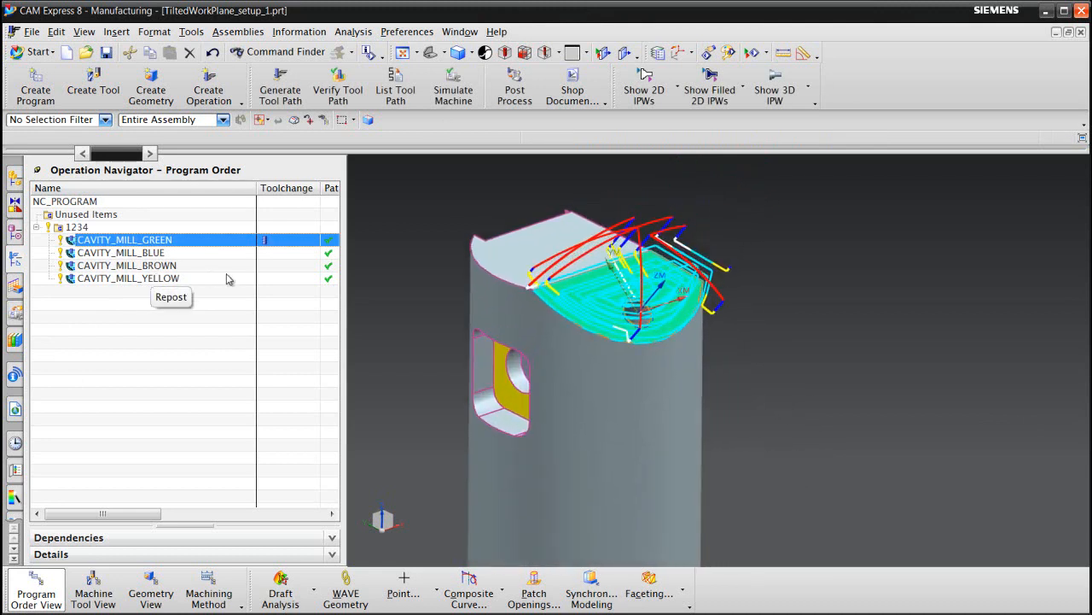
Examine the tool paths of the CAVITY_MILL_BLUE, CAVITY_MILL_BROWN and CAVITY_MILL_YELLOW operations in turn.
{"action": "left_click", "coordinate": [142, 254]}
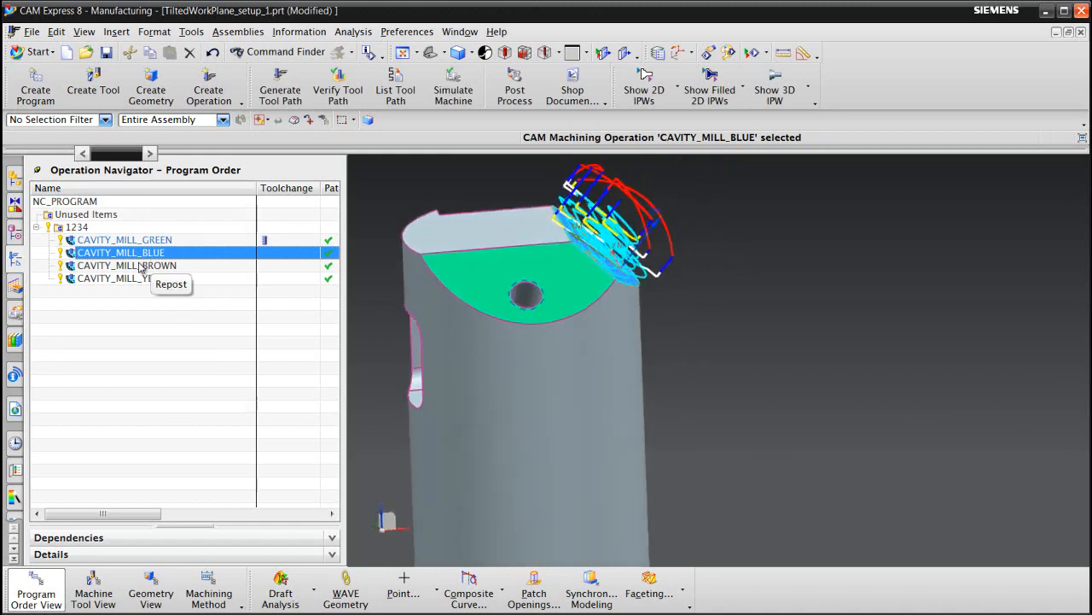
{"action": "left_click", "coordinate": [142, 265]}
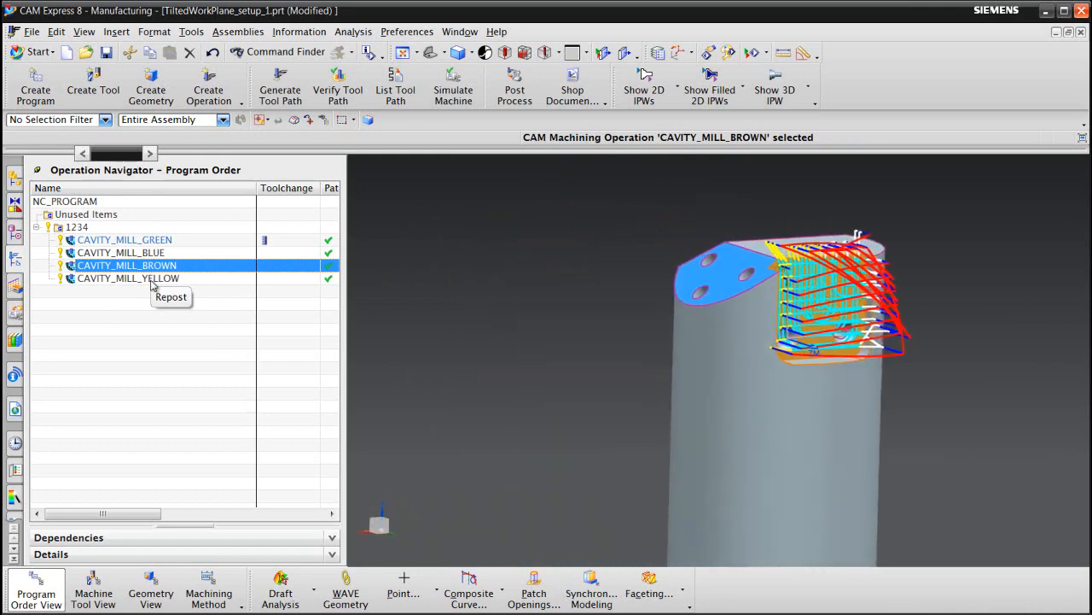
{"action": "left_click", "coordinate": [150, 280]}
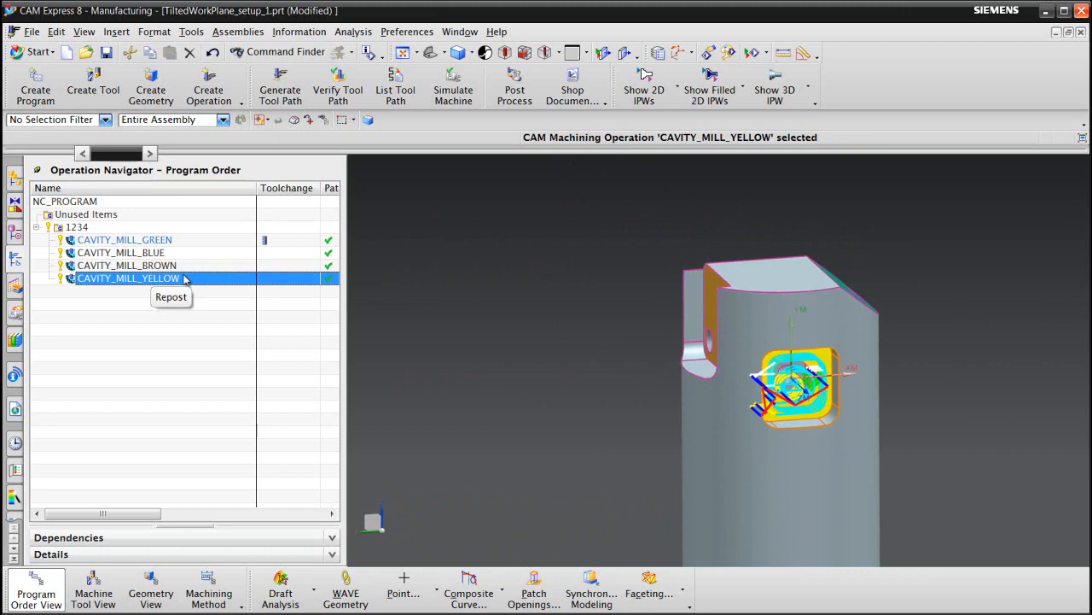
Try specifying the CAVITY_MILL_YELLOW tool axis as a Face/Plane Normal vector on the yellow pocket face.
{"action": "double_click", "coordinate": [183, 279]}
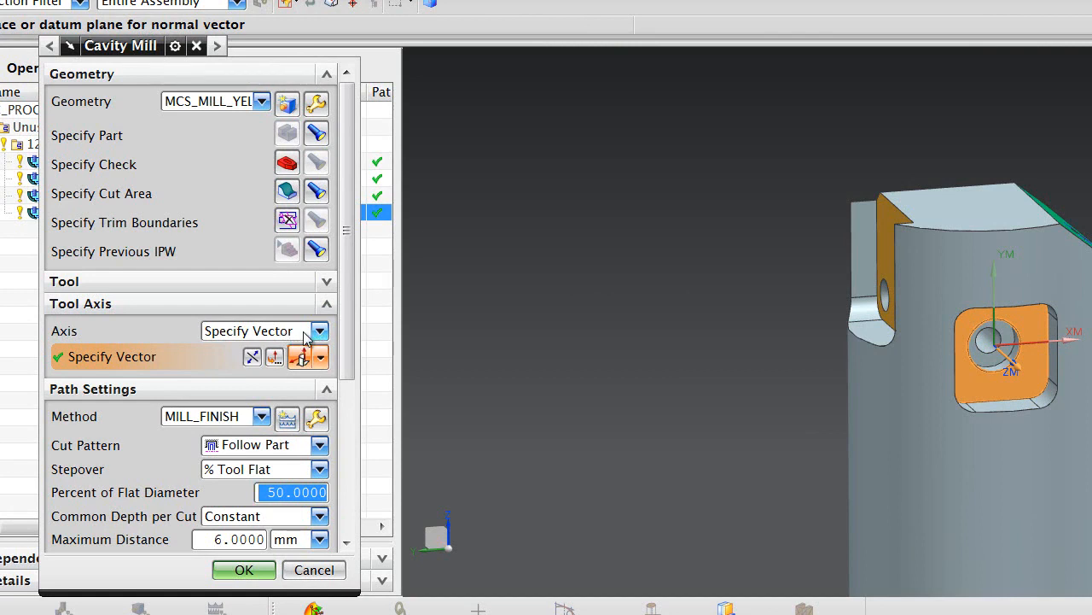
{"action": "left_click", "coordinate": [273, 358]}
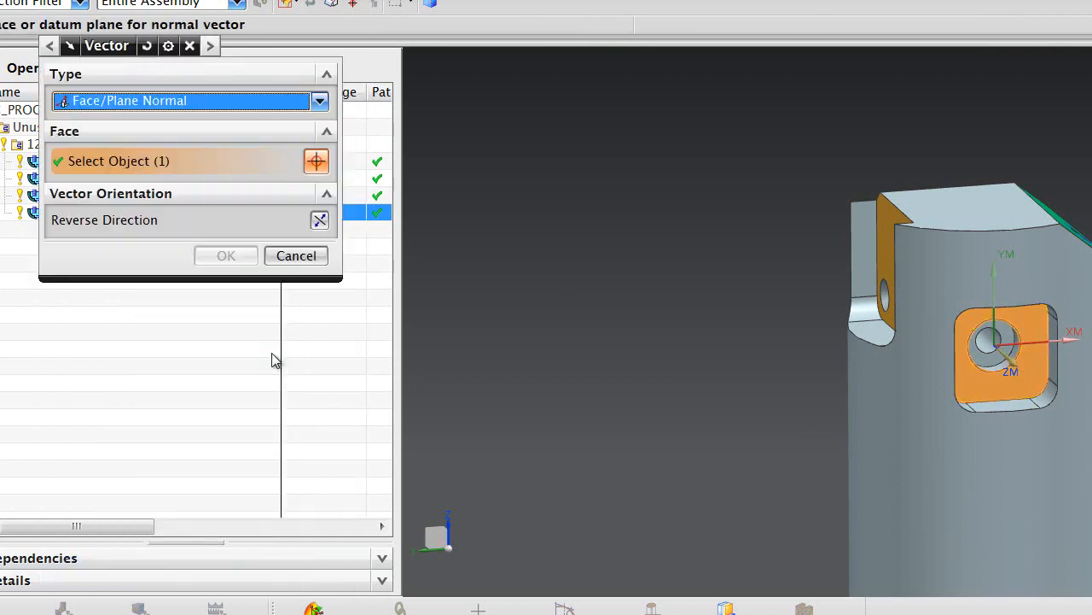
{"action": "left_click", "coordinate": [1031, 374]}
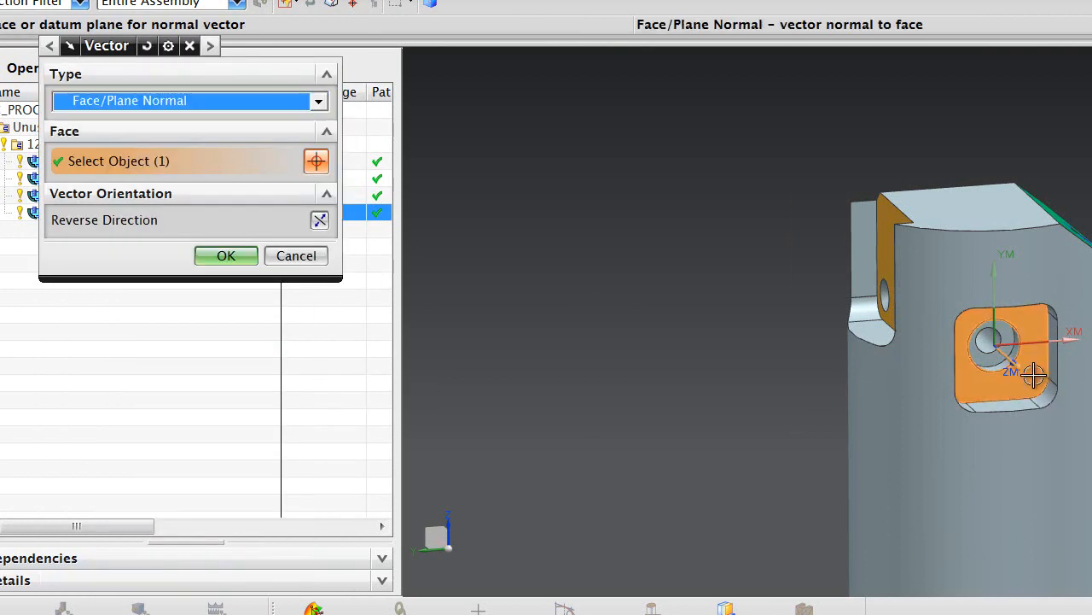
{"action": "left_click", "coordinate": [249, 261]}
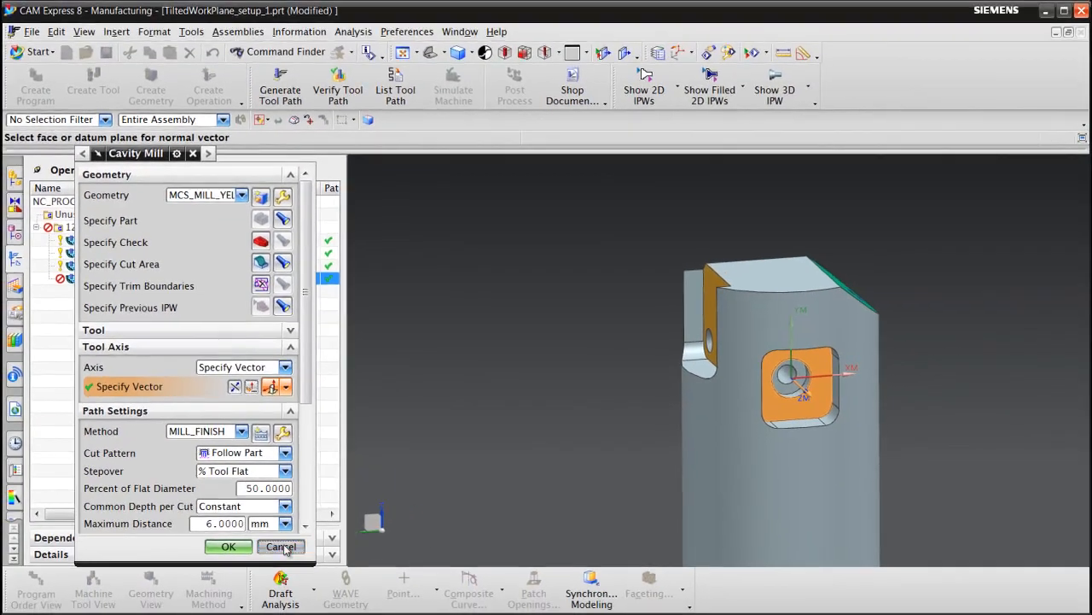
{"action": "left_click", "coordinate": [283, 547]}
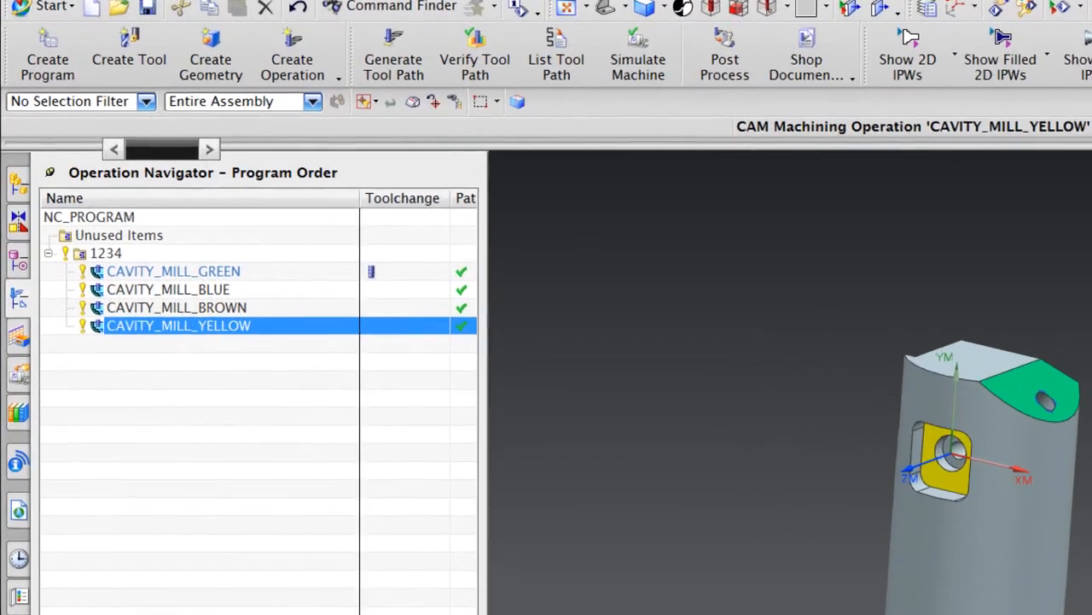
Review the main MCS_MILL coordinate system and its clearance settings in the geometry view without changing them.
{"action": "left_click", "coordinate": [151, 589]}
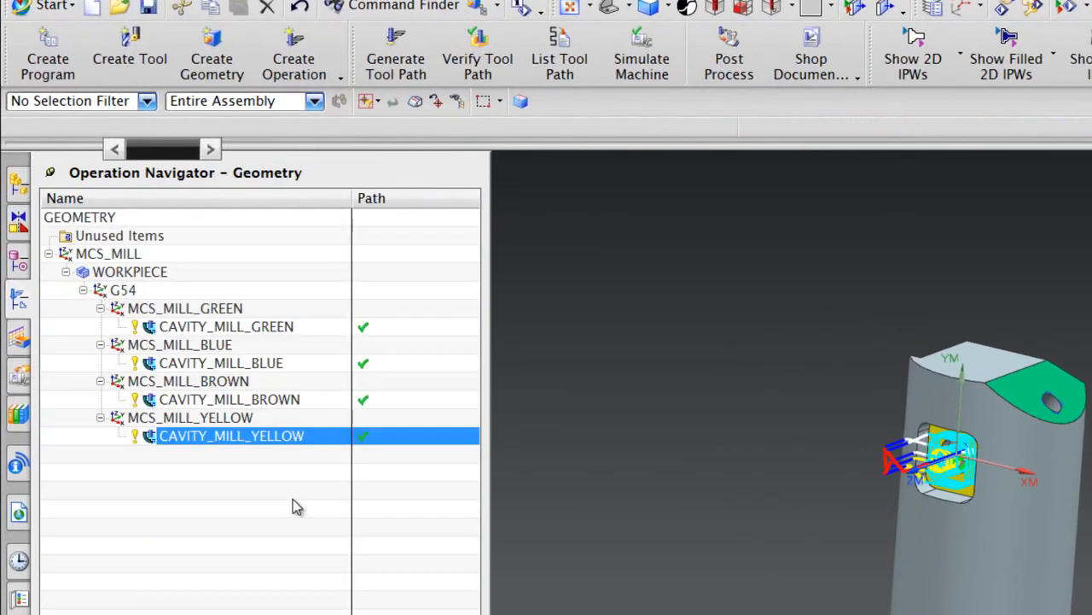
{"action": "double_click", "coordinate": [107, 256]}
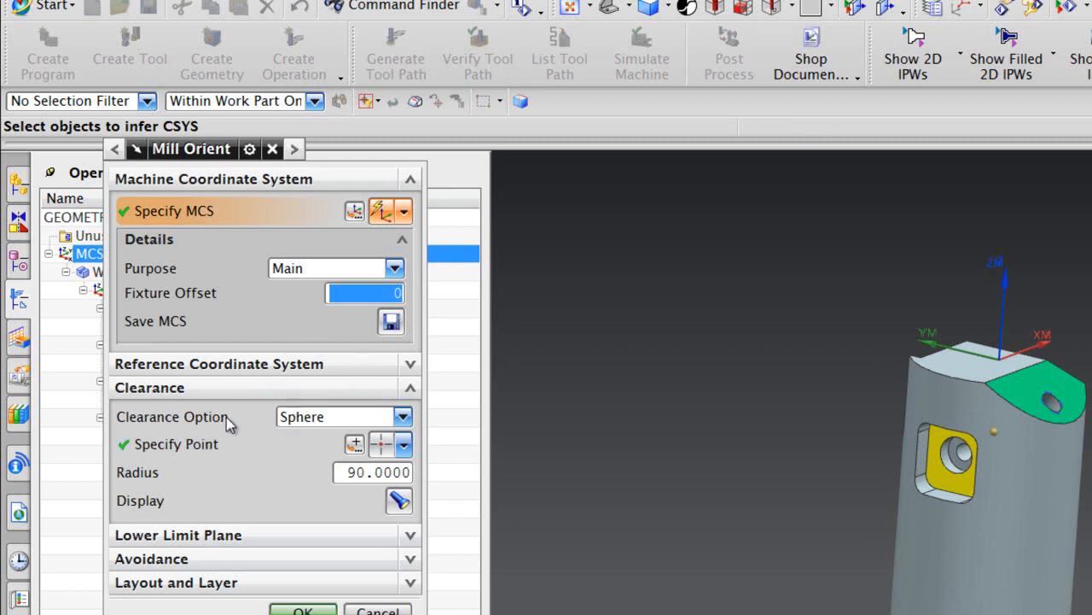
{"action": "left_click", "coordinate": [373, 610]}
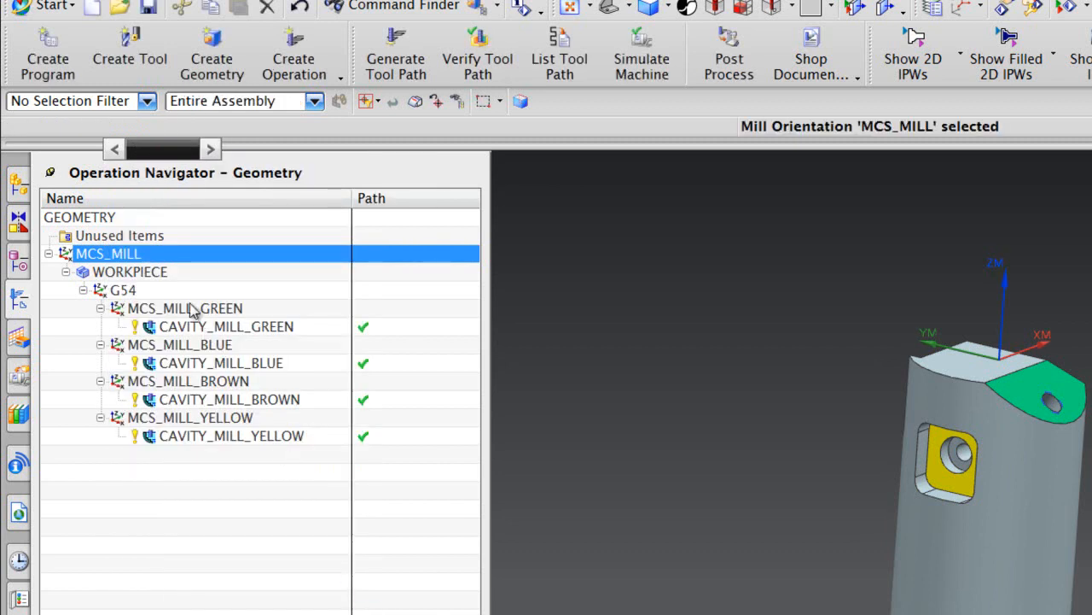
Inspect the MCS_MILL clearance sphere and WORKPIECE geometry, and review the G54 coordinate system's purpose, output and fixture offset settings.
{"action": "left_click", "coordinate": [149, 256]}
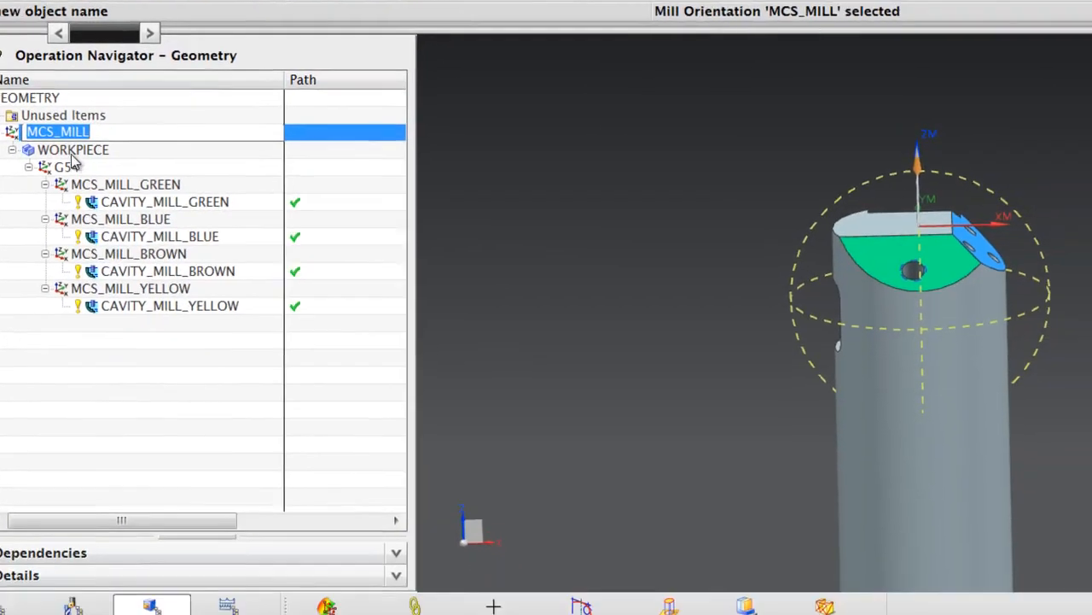
{"action": "left_click", "coordinate": [72, 153]}
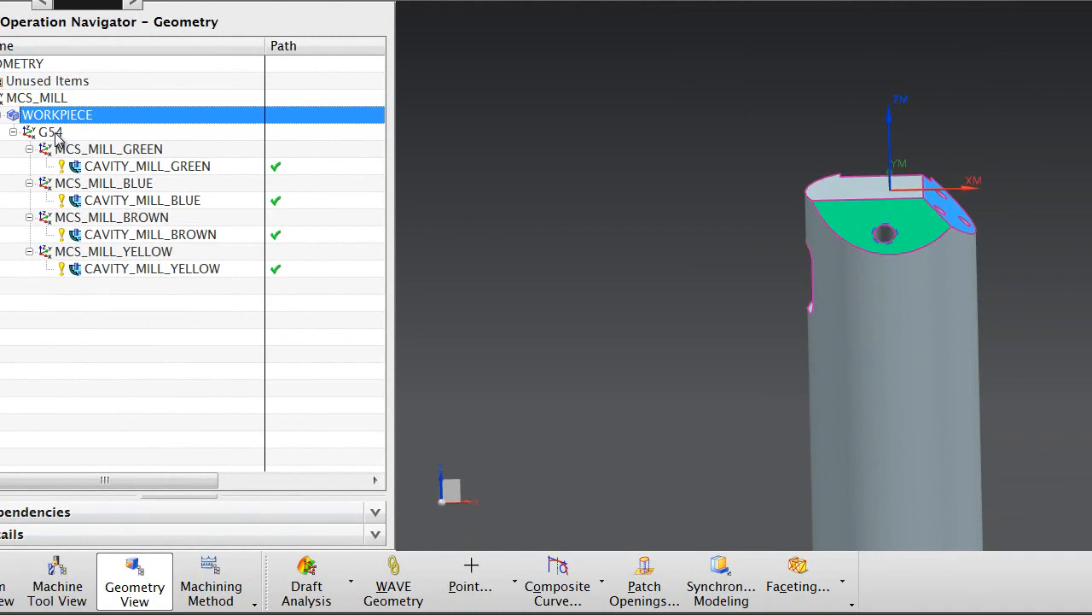
{"action": "left_click", "coordinate": [56, 134]}
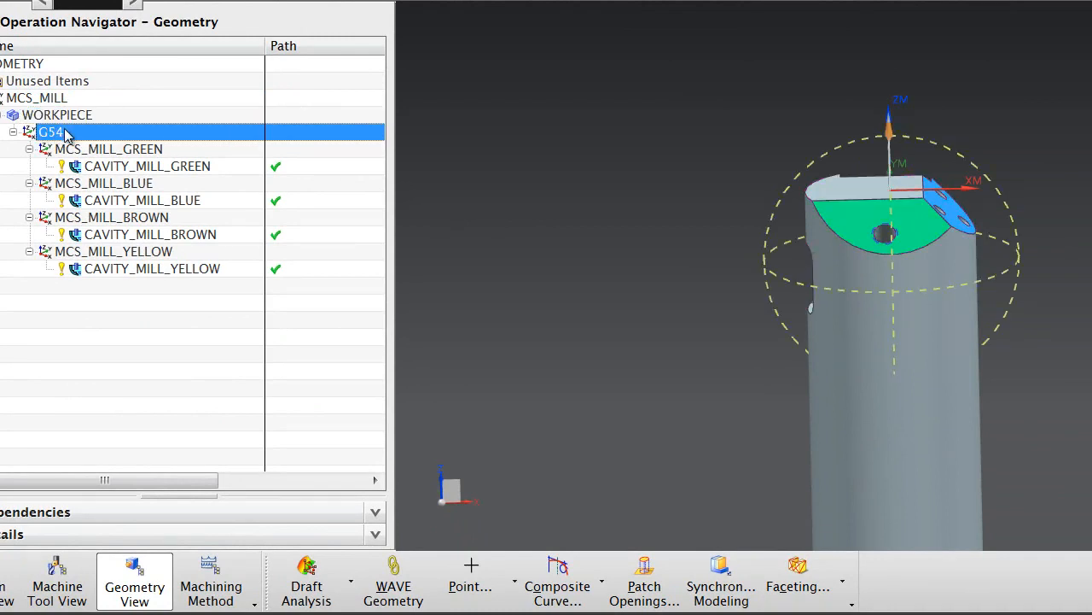
{"action": "double_click", "coordinate": [66, 134]}
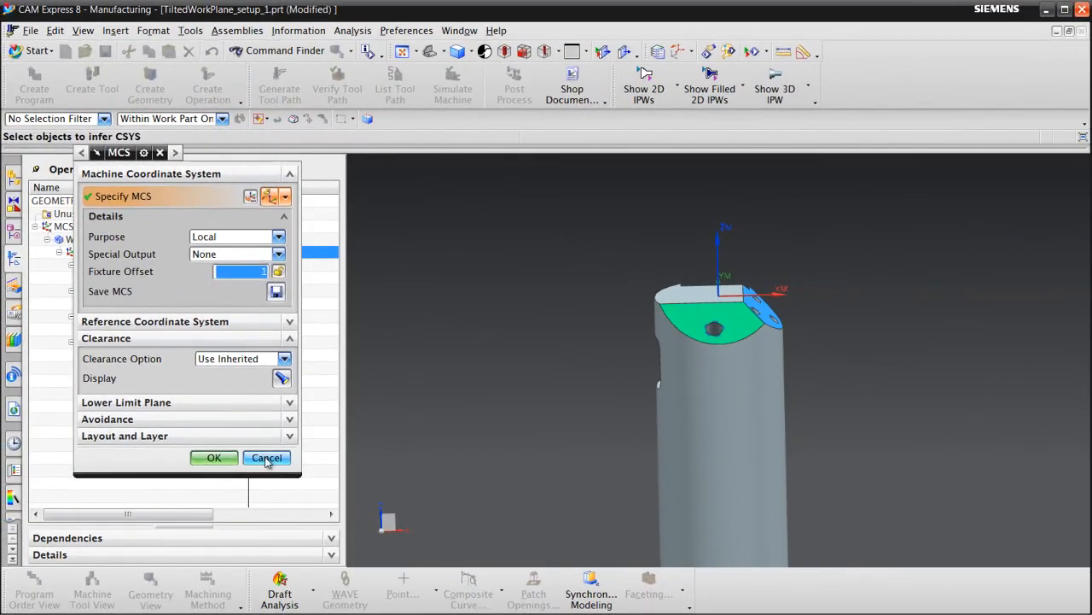
{"action": "left_click", "coordinate": [391, 545]}
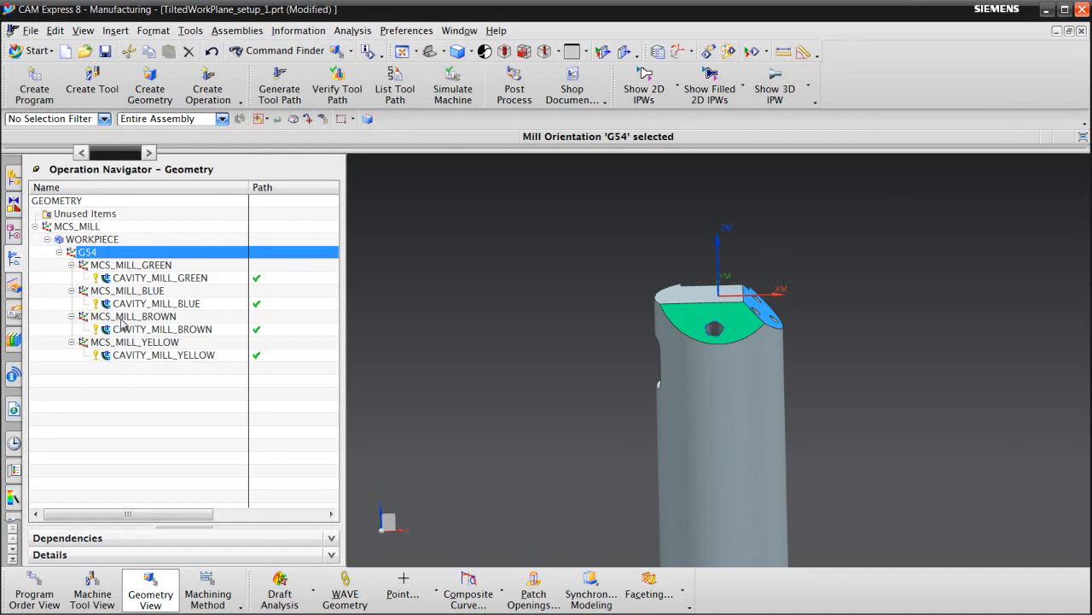
Review the MCS_MILL_GREEN coordinate system and its Special Output choices, keeping CSYS Rotation.
{"action": "left_click", "coordinate": [134, 270]}
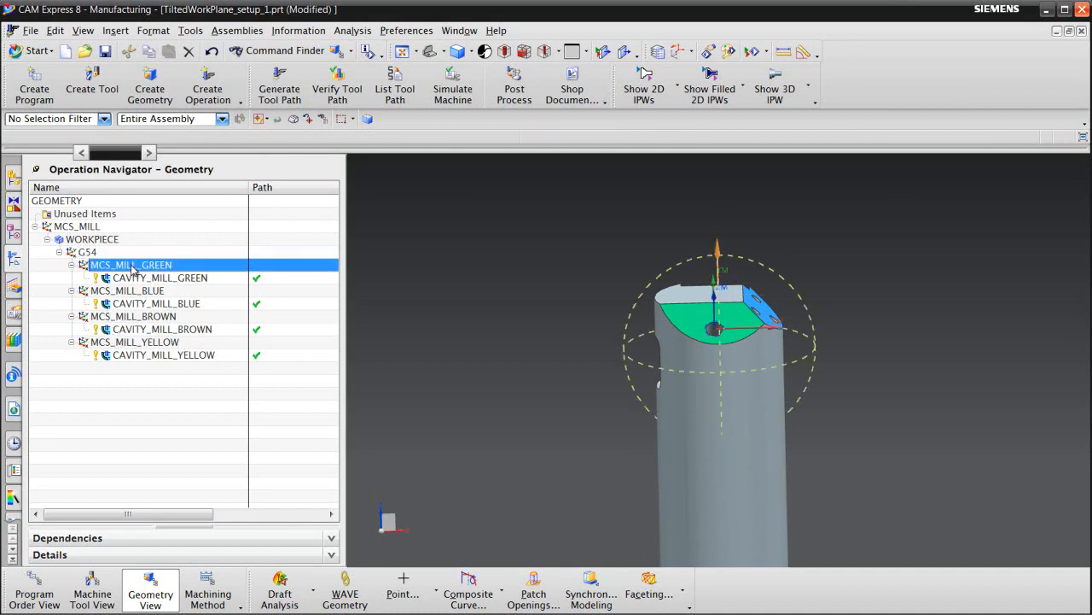
{"action": "double_click", "coordinate": [179, 266]}
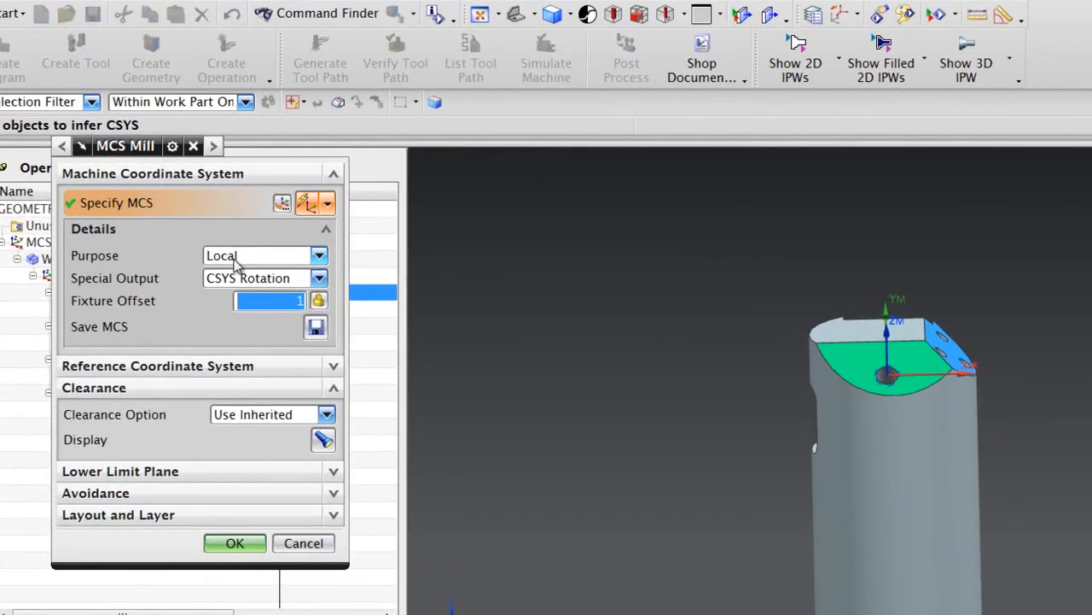
{"action": "left_click", "coordinate": [317, 280]}
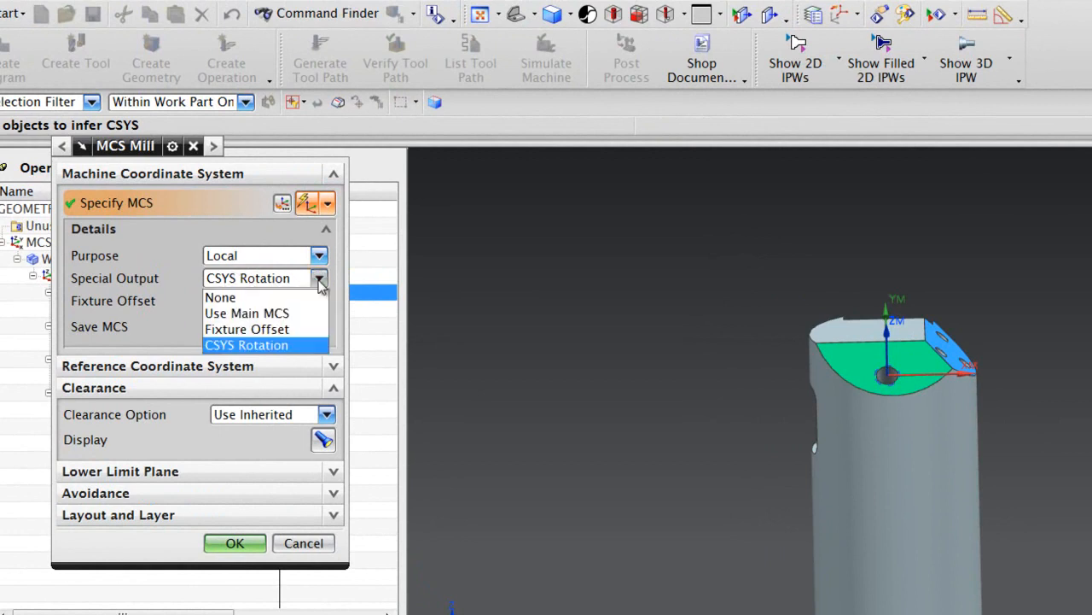
{"action": "left_click", "coordinate": [314, 344]}
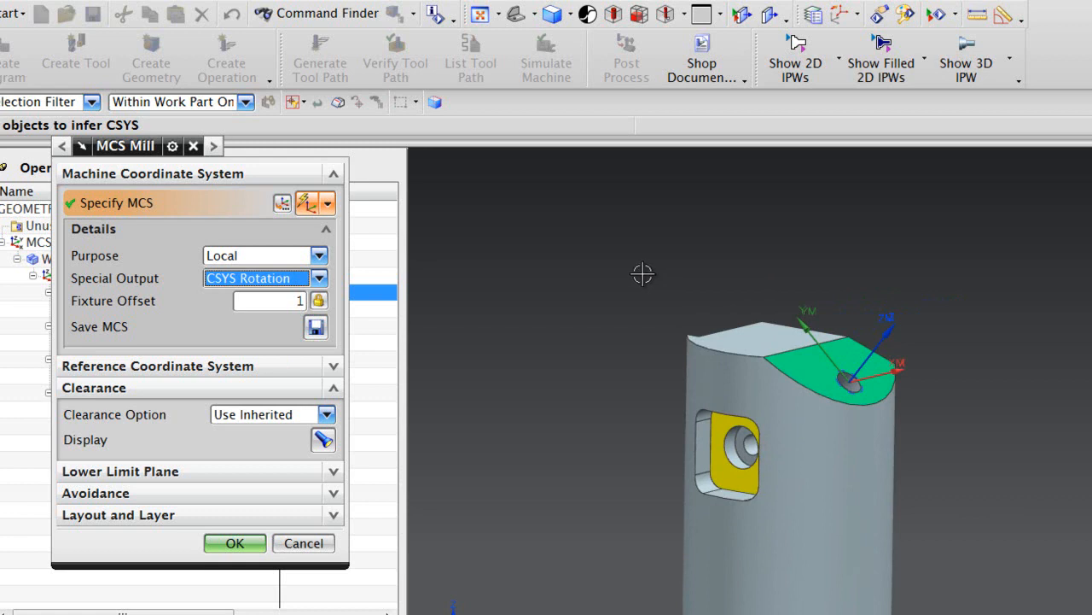
{"action": "left_click", "coordinate": [324, 542]}
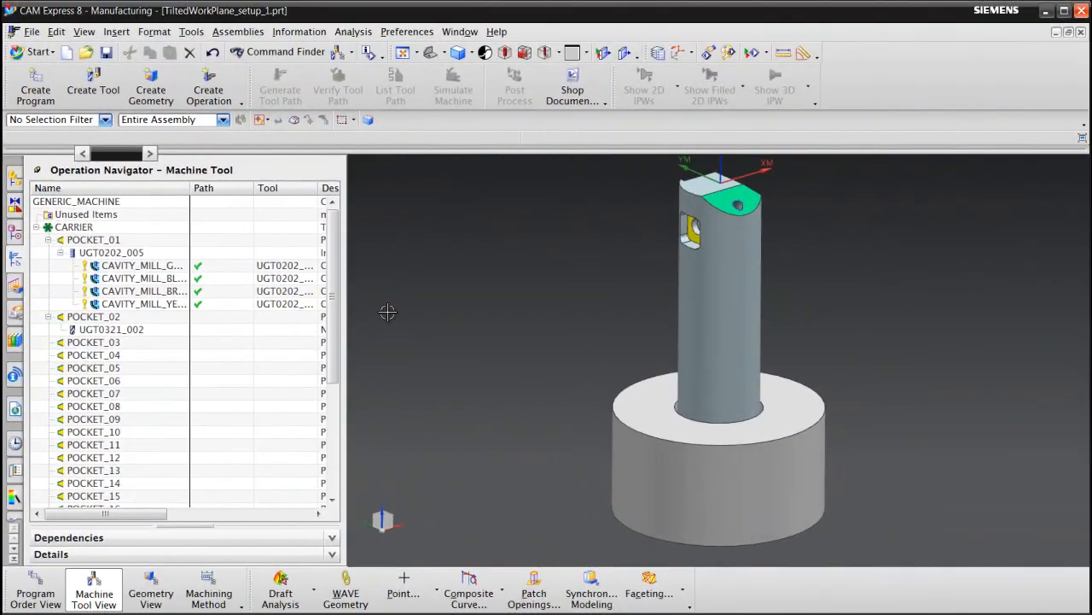
Start replacing GENERIC_MACHINE with a library machine and search the MILL class.
{"action": "double_click", "coordinate": [108, 203]}
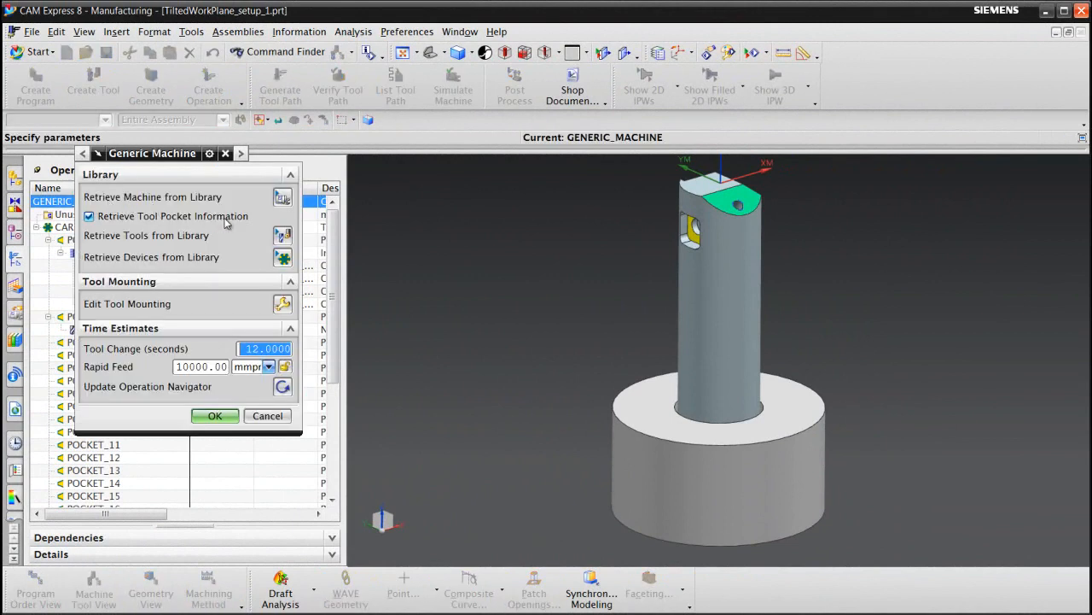
{"action": "left_click", "coordinate": [282, 197]}
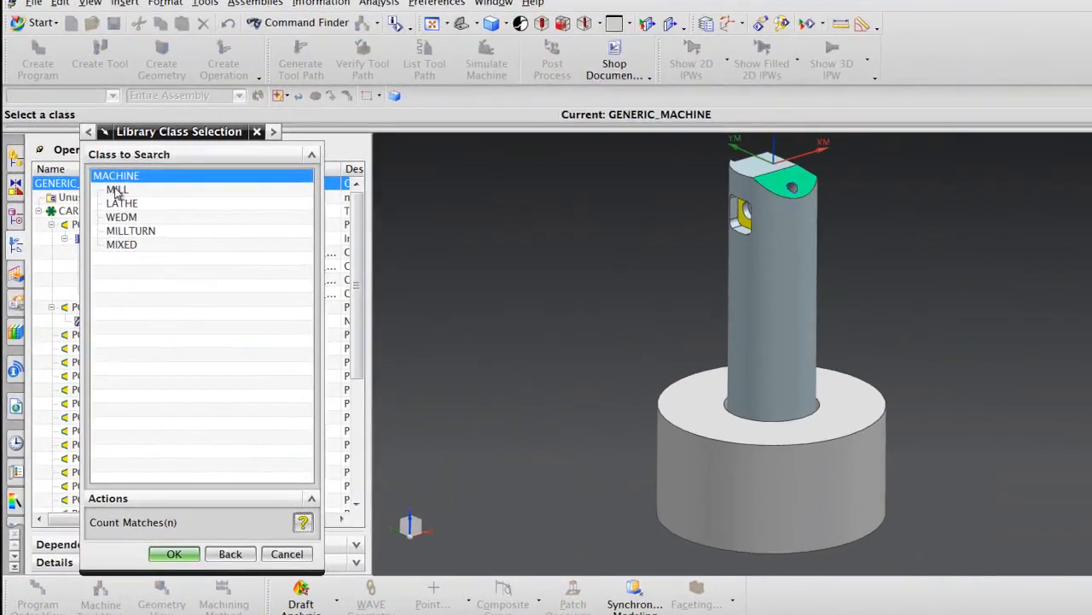
{"action": "left_click", "coordinate": [108, 209]}
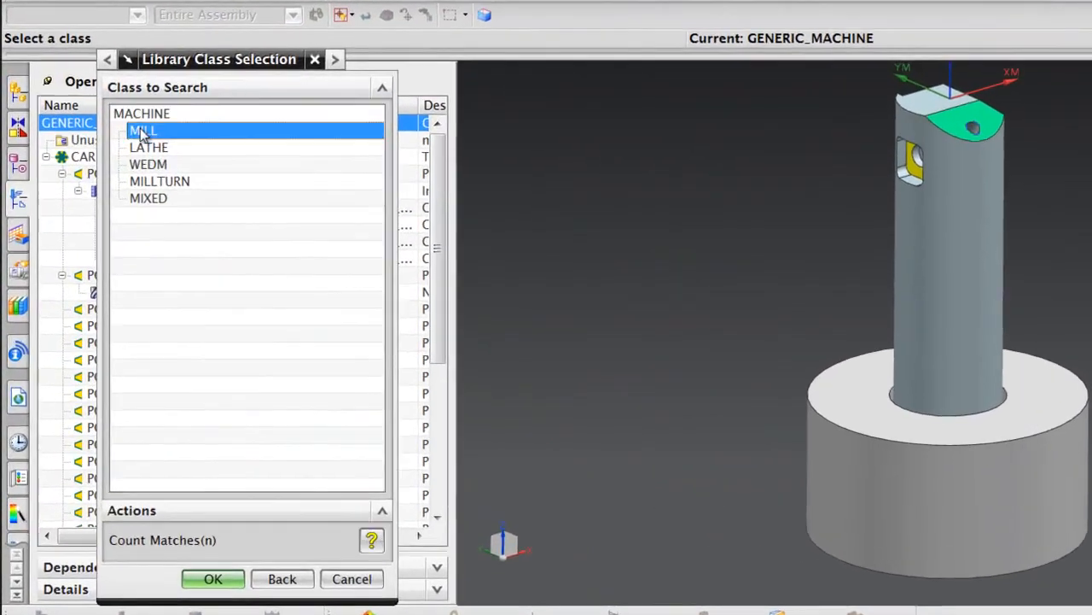
{"action": "double_click", "coordinate": [140, 133]}
Retrieve the sim07 5-axis vertical mill with the Sinumerik control from the matching machines.
{"action": "left_click_drag", "start_coordinate": [438, 209], "coordinate": [441, 300]}
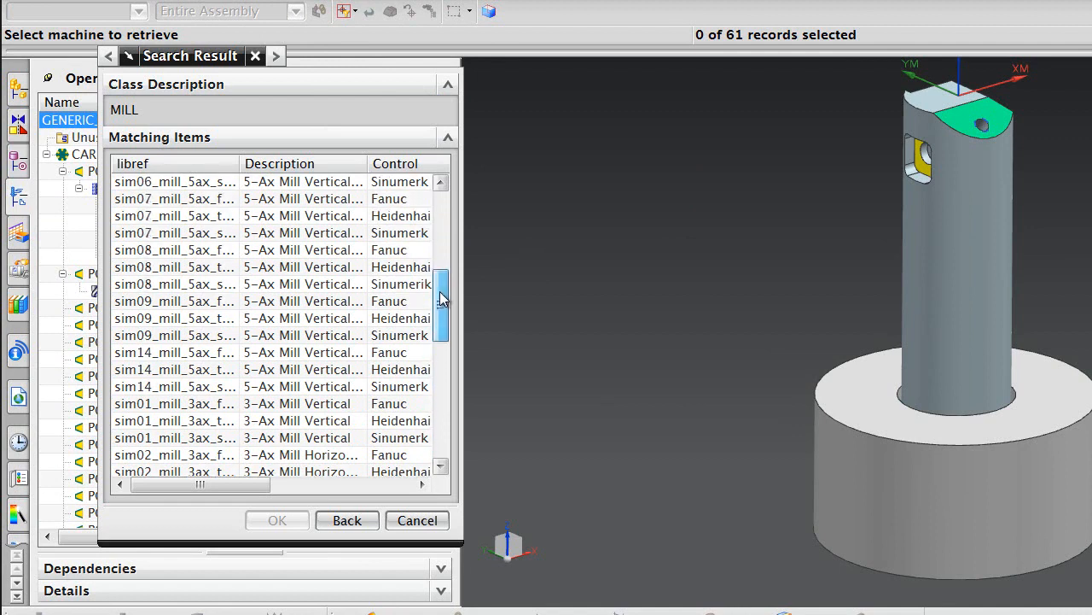
{"action": "left_click", "coordinate": [242, 239]}
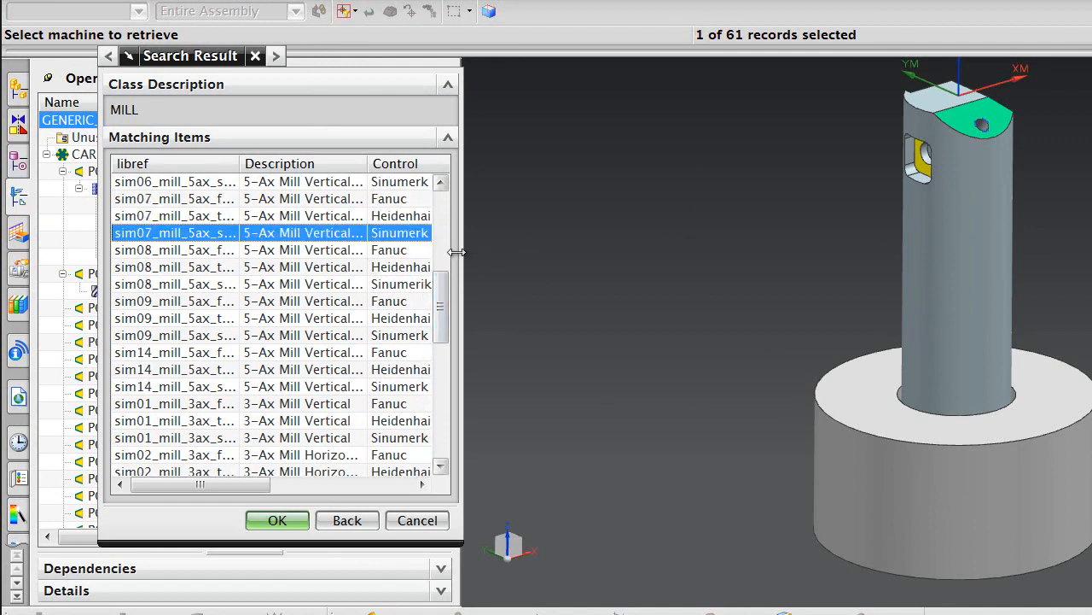
{"action": "left_click_drag", "start_coordinate": [461, 250], "coordinate": [570, 248]}
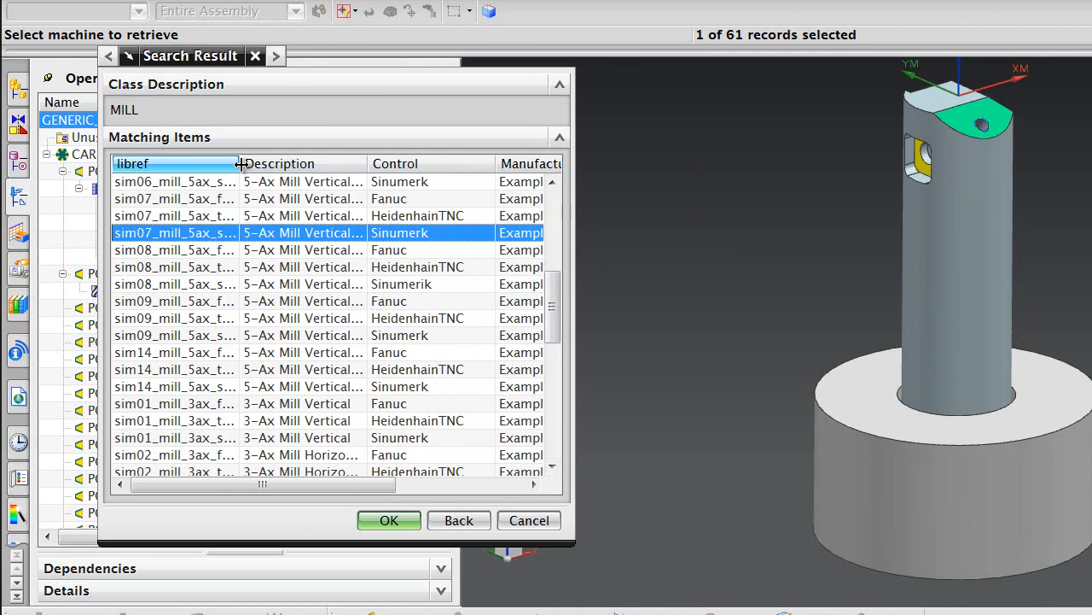
{"action": "left_click_drag", "start_coordinate": [273, 163], "coordinate": [281, 163]}
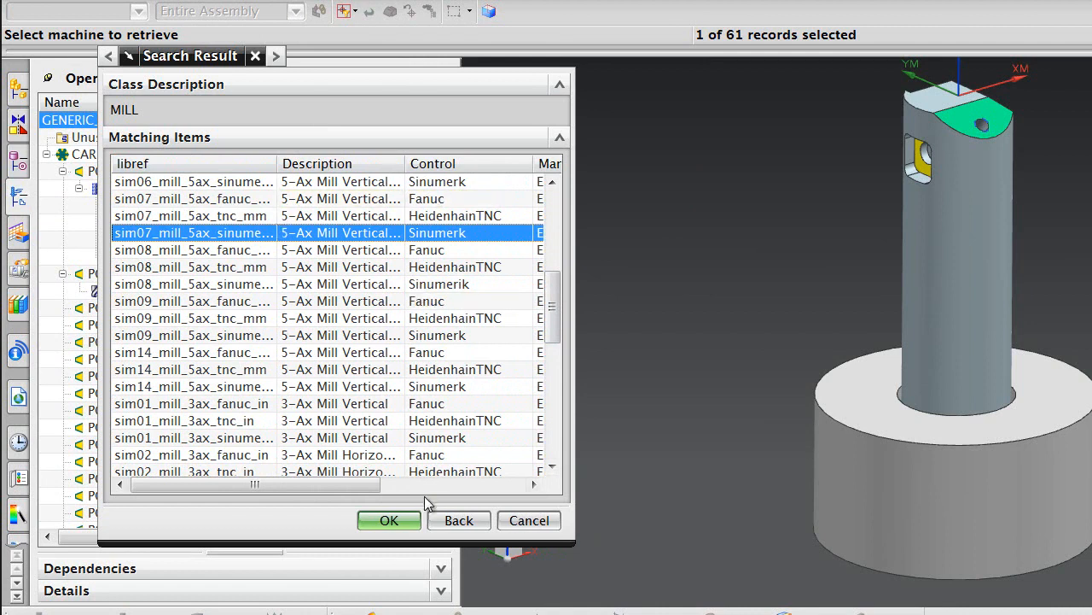
{"action": "left_click", "coordinate": [405, 523]}
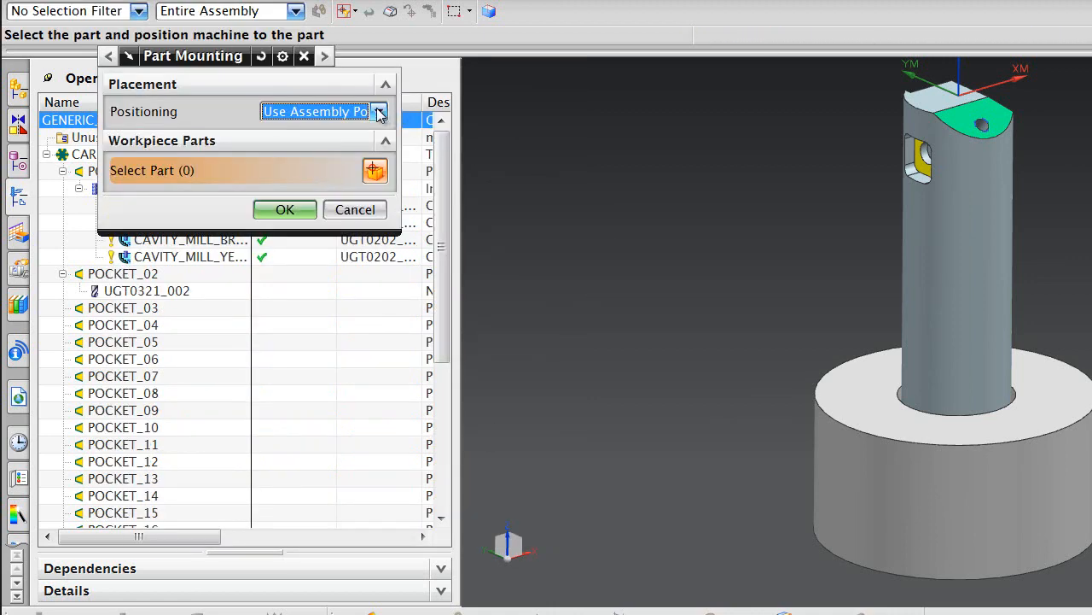
Mount the setup using Use Part Mount Junction, with Entire Assembly selection scope and the junction at the bottom centre of the cylindrical base.
{"action": "left_click", "coordinate": [379, 112]}
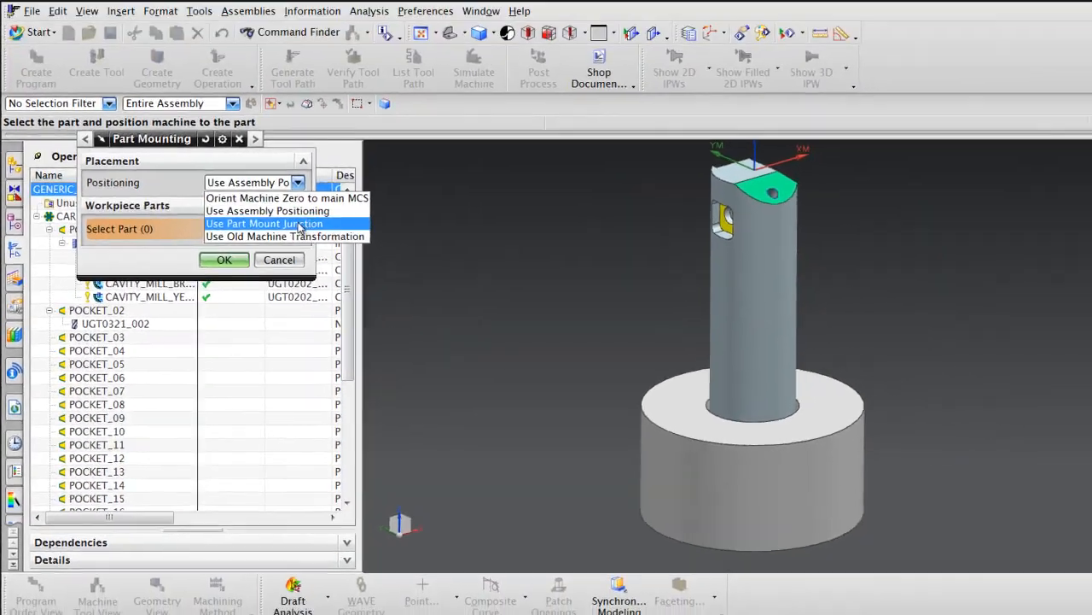
{"action": "left_click", "coordinate": [375, 163]}
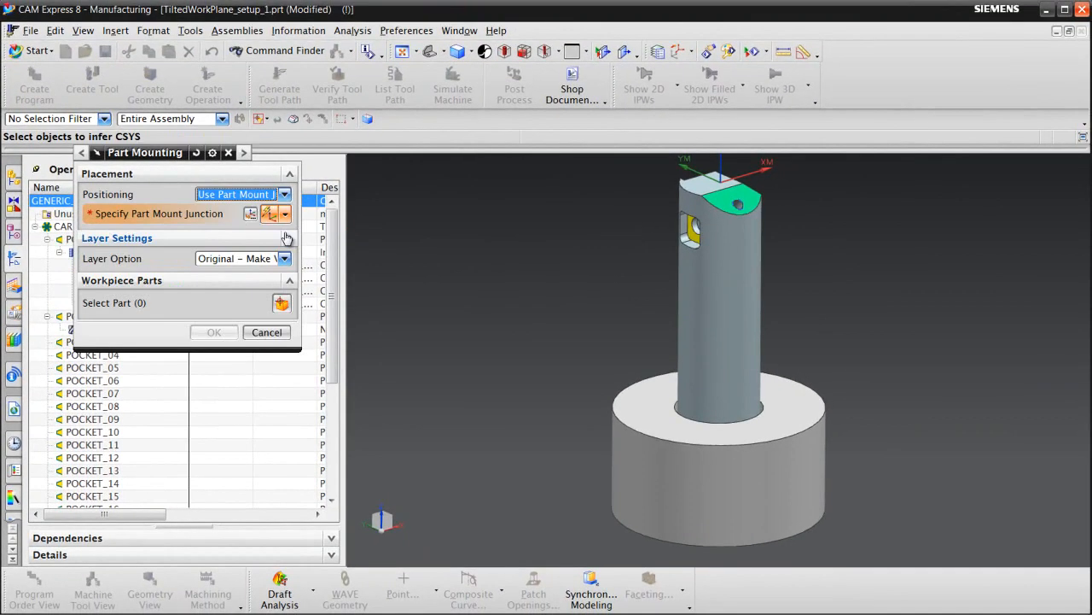
{"action": "left_click", "coordinate": [270, 213]}
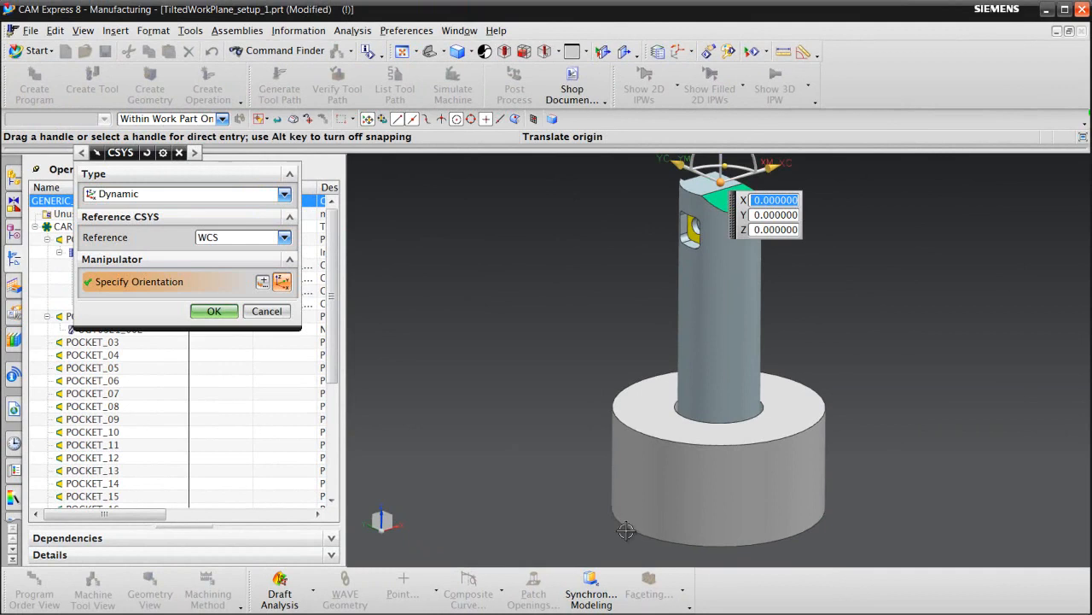
{"action": "left_click", "coordinate": [222, 120]}
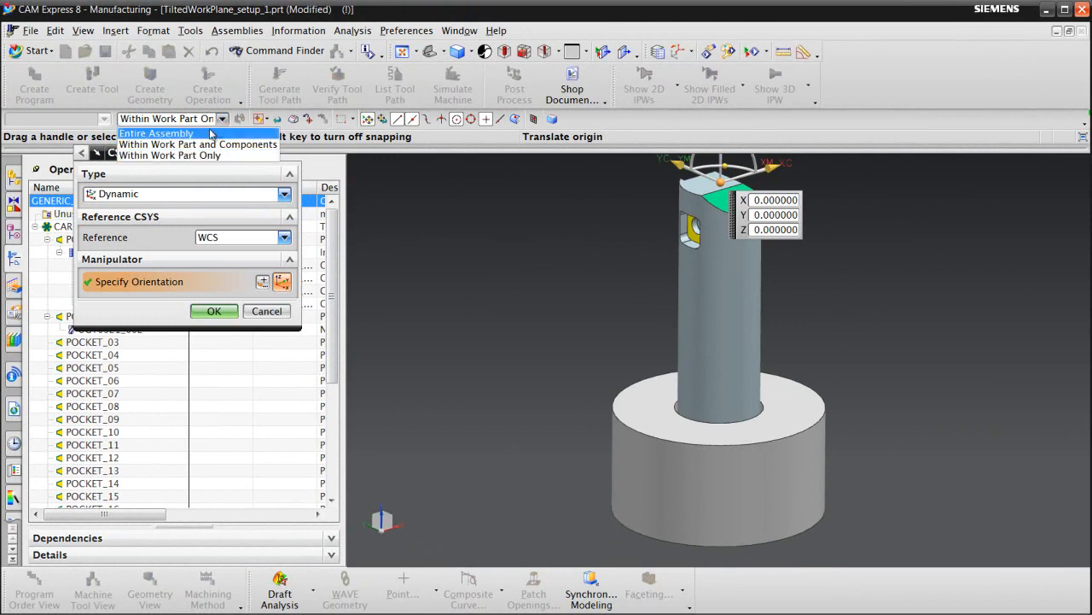
{"action": "left_click", "coordinate": [210, 134]}
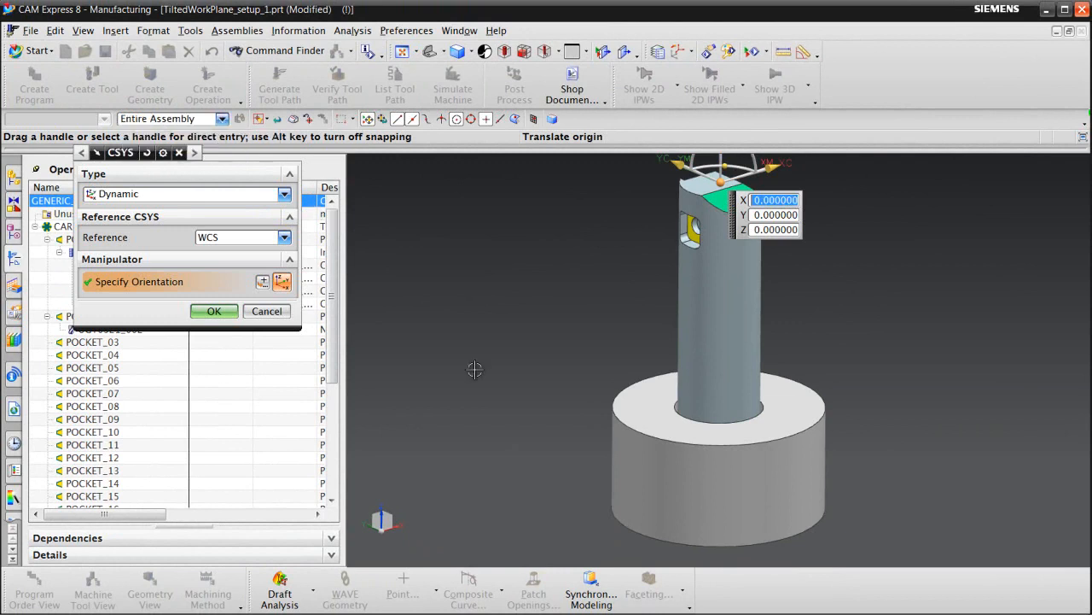
{"action": "left_click", "coordinate": [622, 522]}
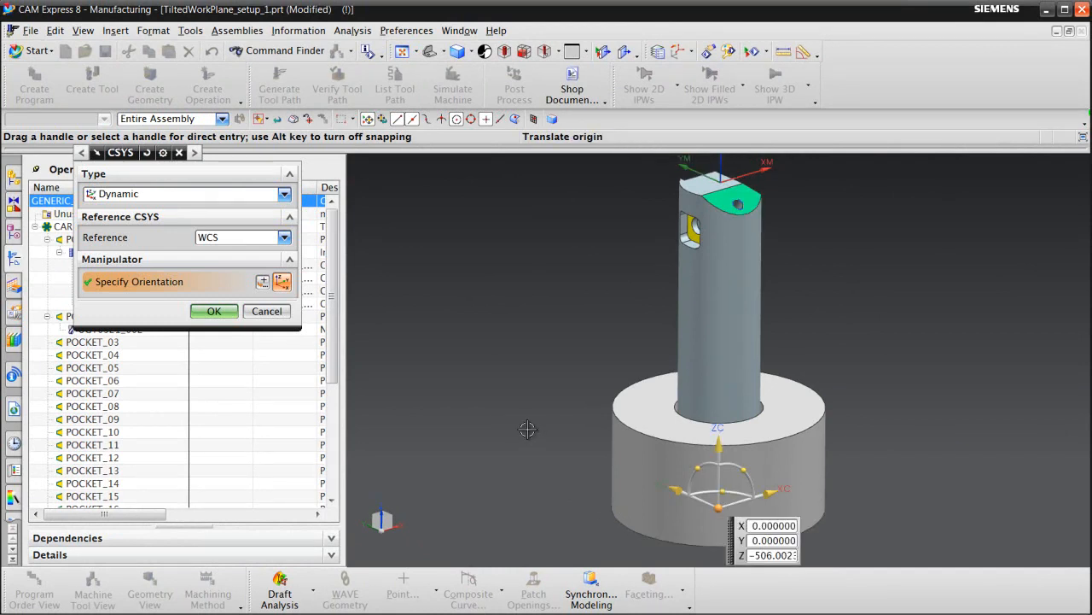
{"action": "left_click", "coordinate": [215, 310]}
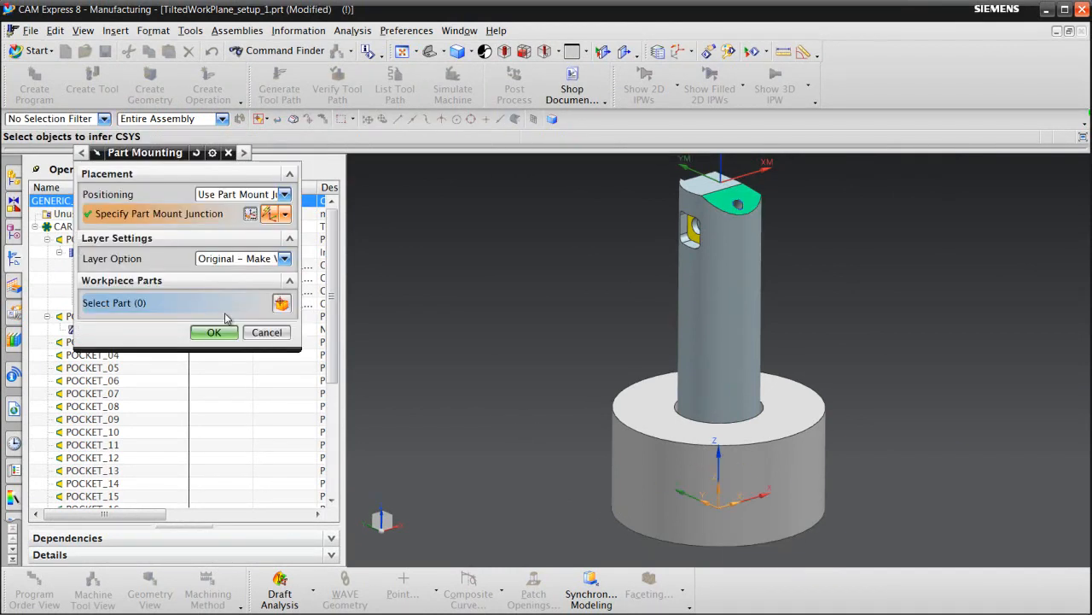
{"action": "left_click", "coordinate": [214, 332]}
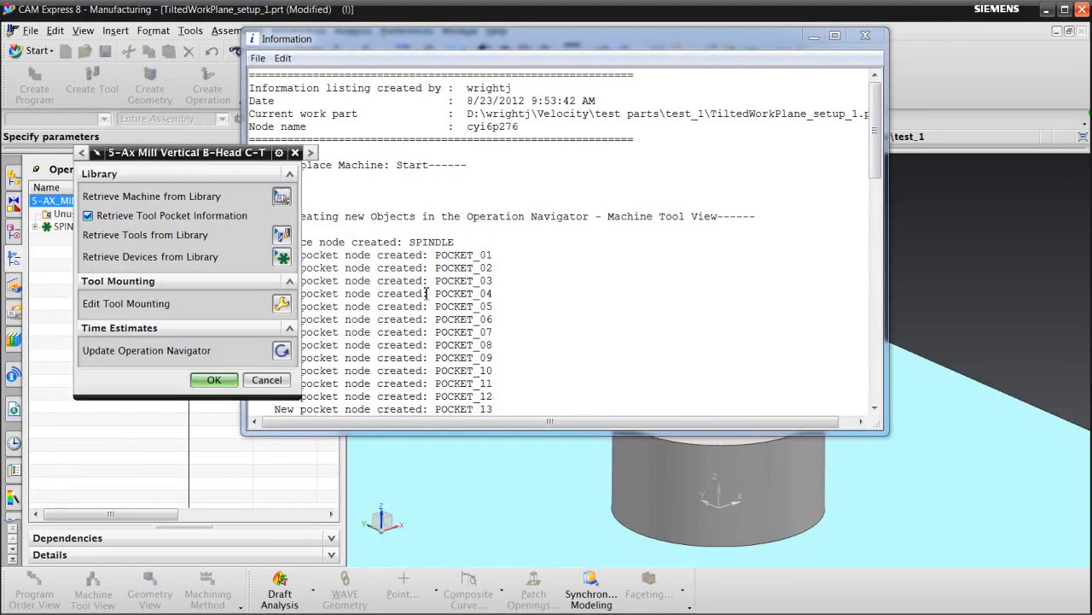
Review the machine replacement report, fit the whole machine in view and accept the 5-axis vertical mill settings.
{"action": "left_click_drag", "start_coordinate": [869, 92], "coordinate": [879, 193]}
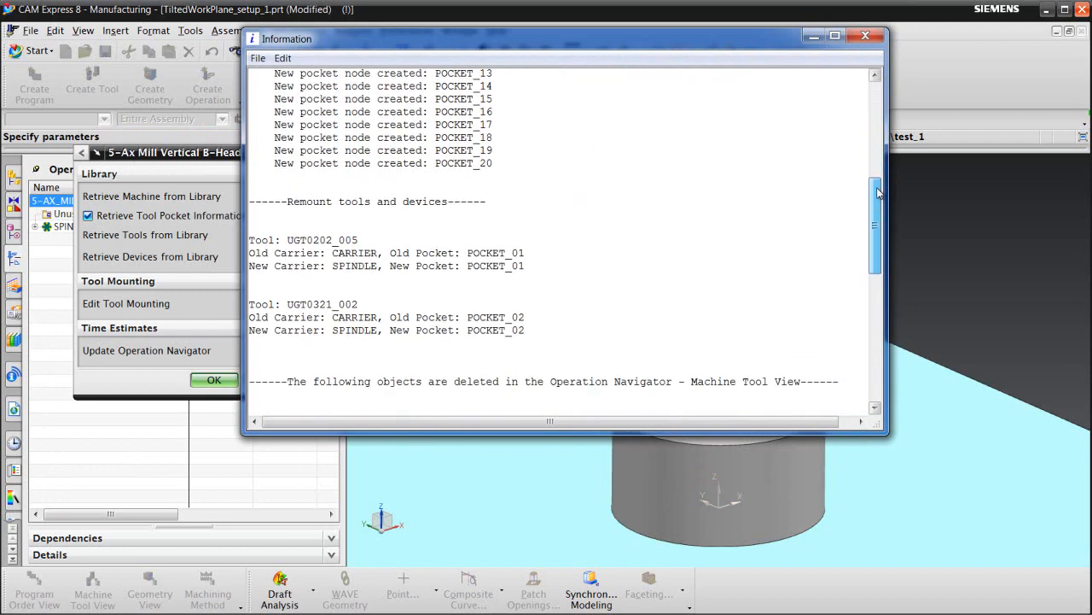
{"action": "left_click", "coordinate": [865, 35]}
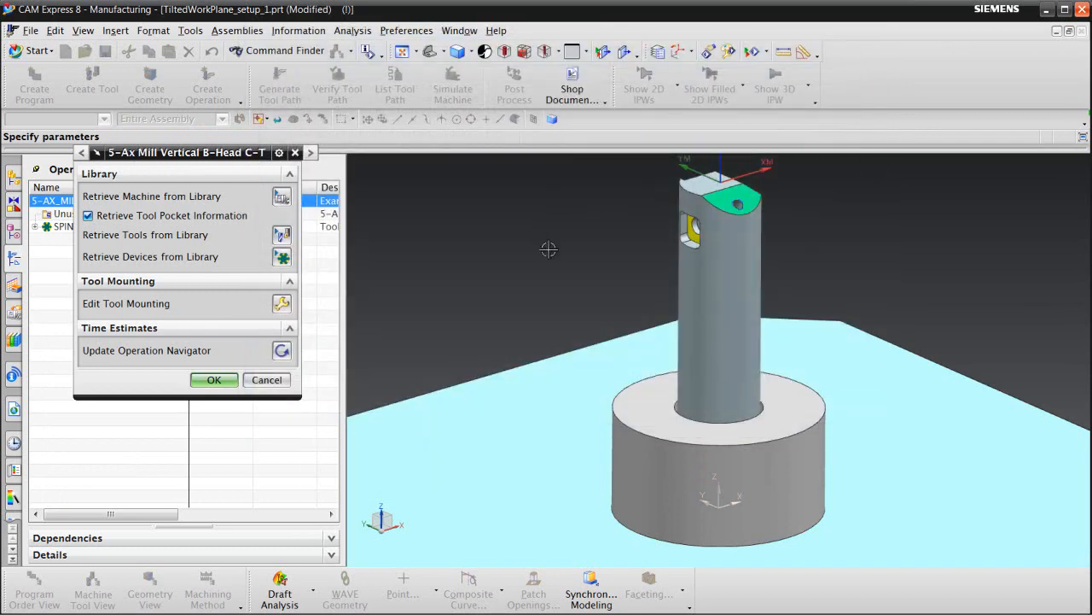
{"action": "key", "text": "ctrl+f"}
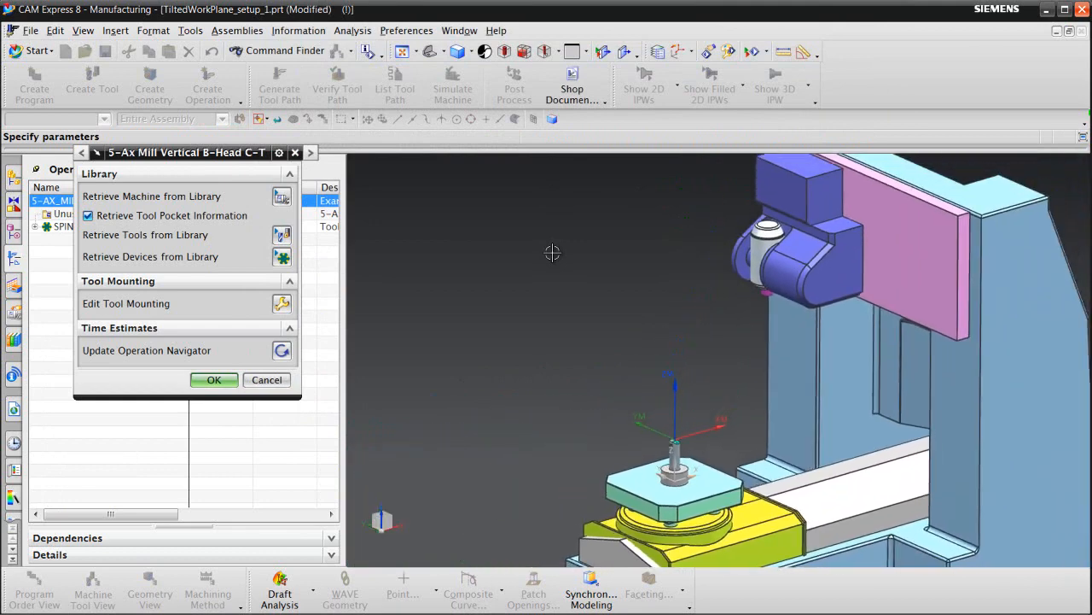
{"action": "left_click", "coordinate": [215, 380]}
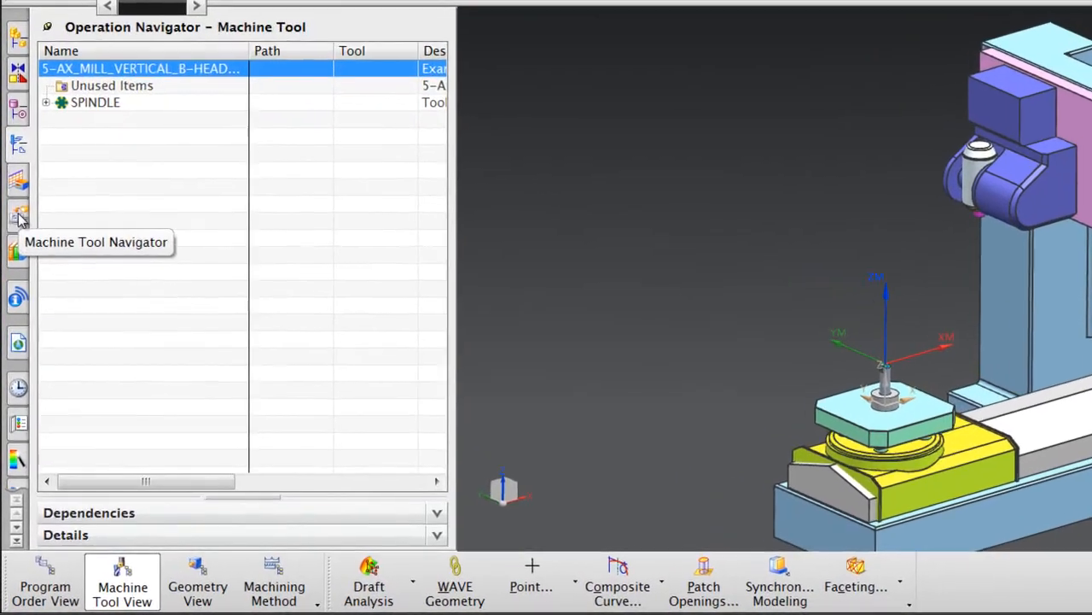
Assign the slender cylindrical part body as geometry of the PART component under C_AXIS_ROTARY's SETUP in the machine tool configuration.
{"action": "left_click", "coordinate": [15, 315]}
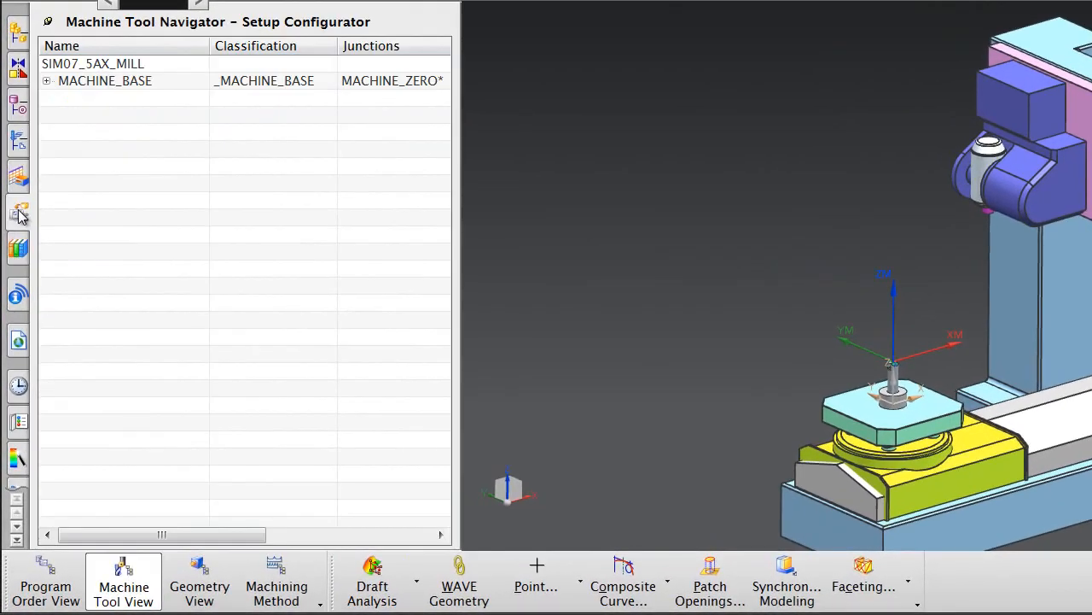
{"action": "left_click", "coordinate": [47, 81]}
{"action": "left_click", "coordinate": [63, 115]}
{"action": "left_click", "coordinate": [79, 132]}
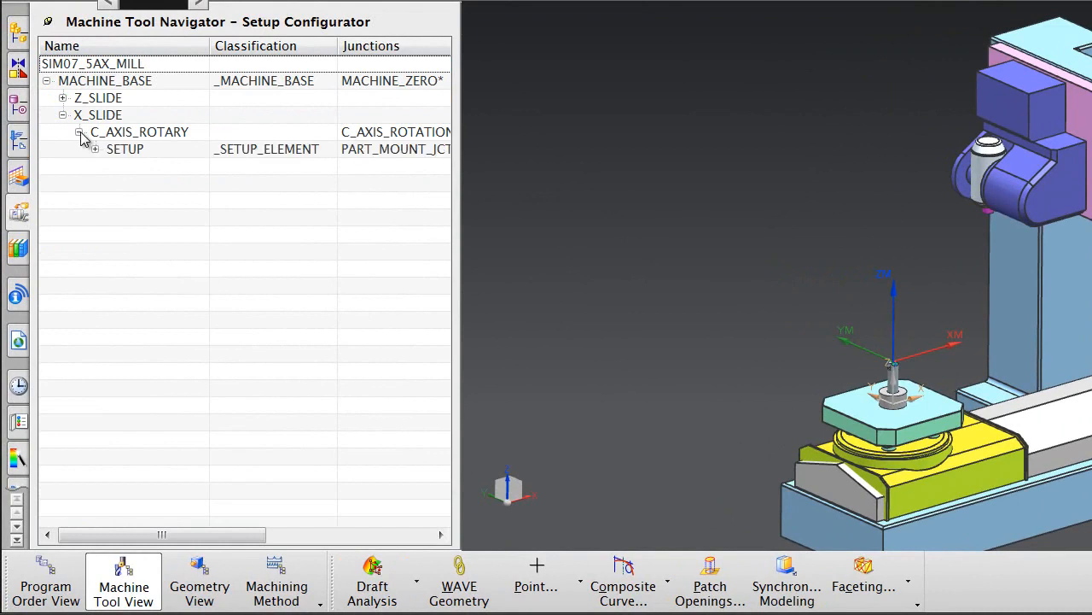
{"action": "left_click", "coordinate": [95, 149]}
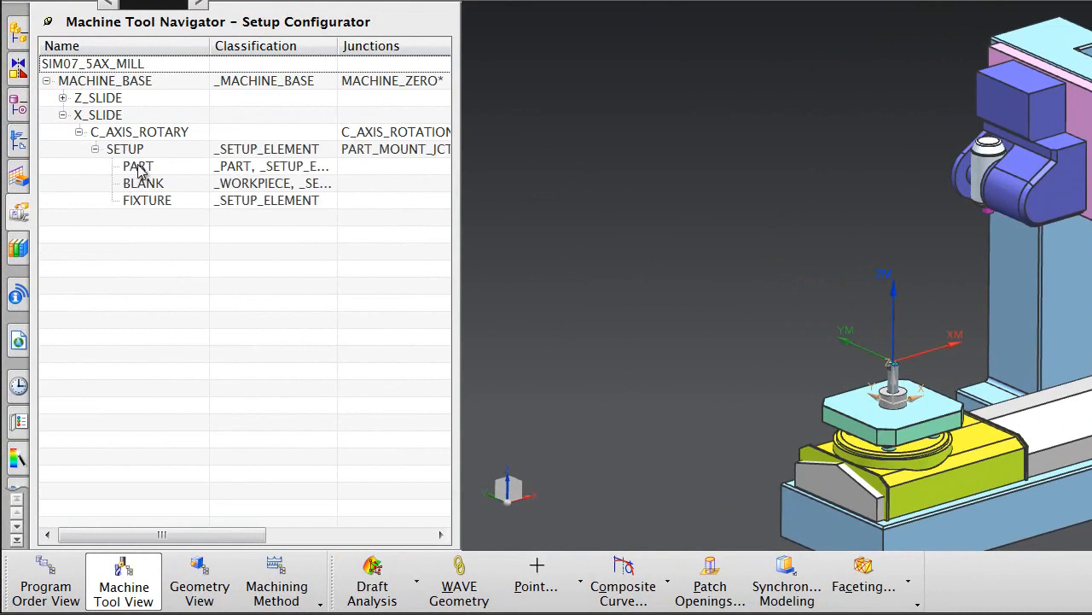
{"action": "double_click", "coordinate": [139, 169]}
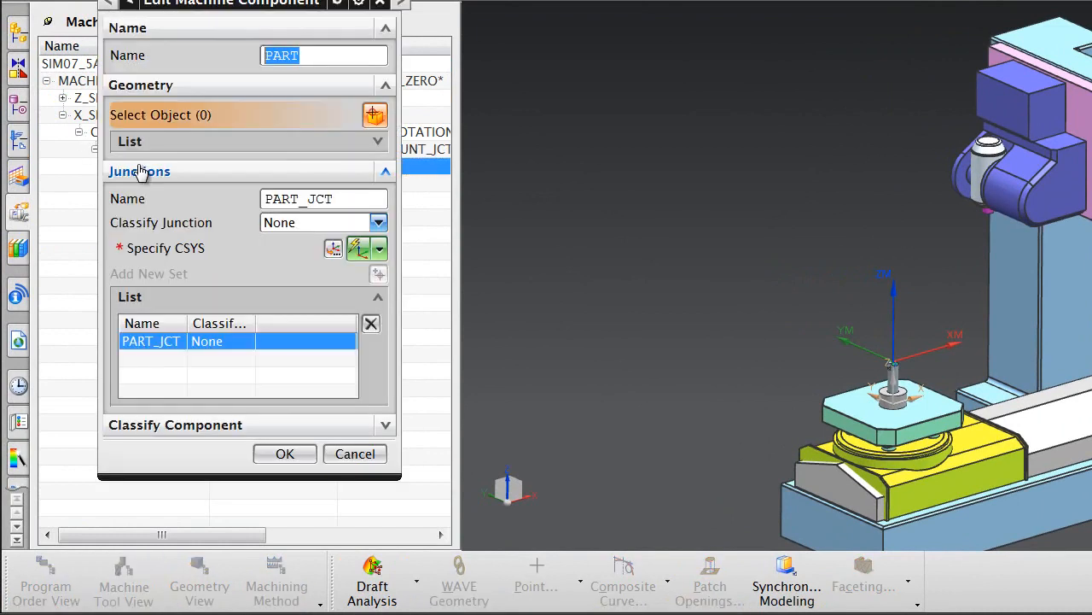
{"action": "scroll", "coordinate": [807, 324], "scroll_direction": "up", "scroll_amount": 10}
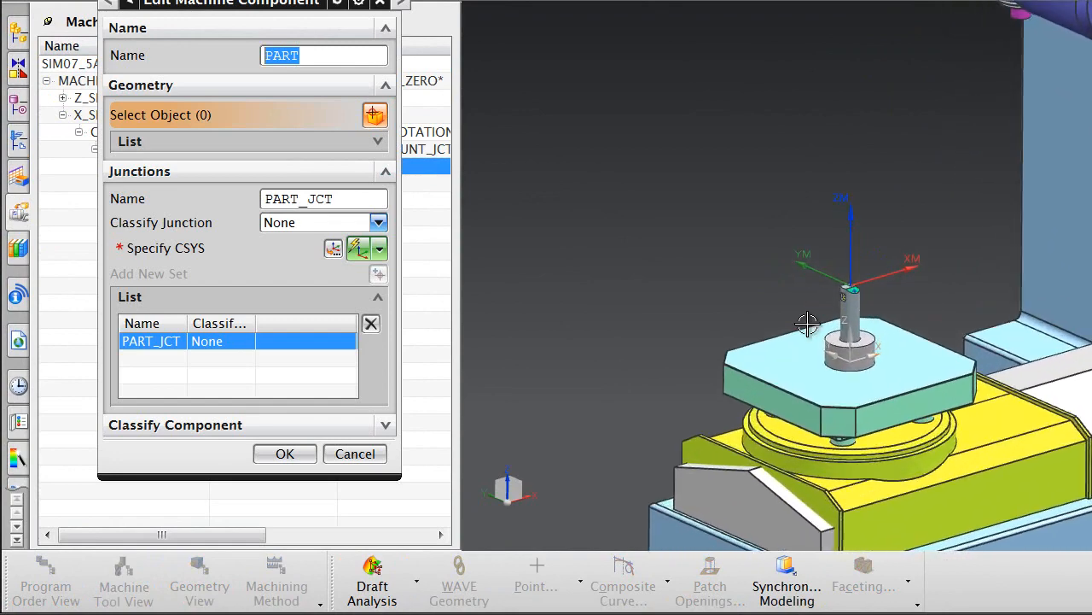
{"action": "left_click", "coordinate": [806, 305]}
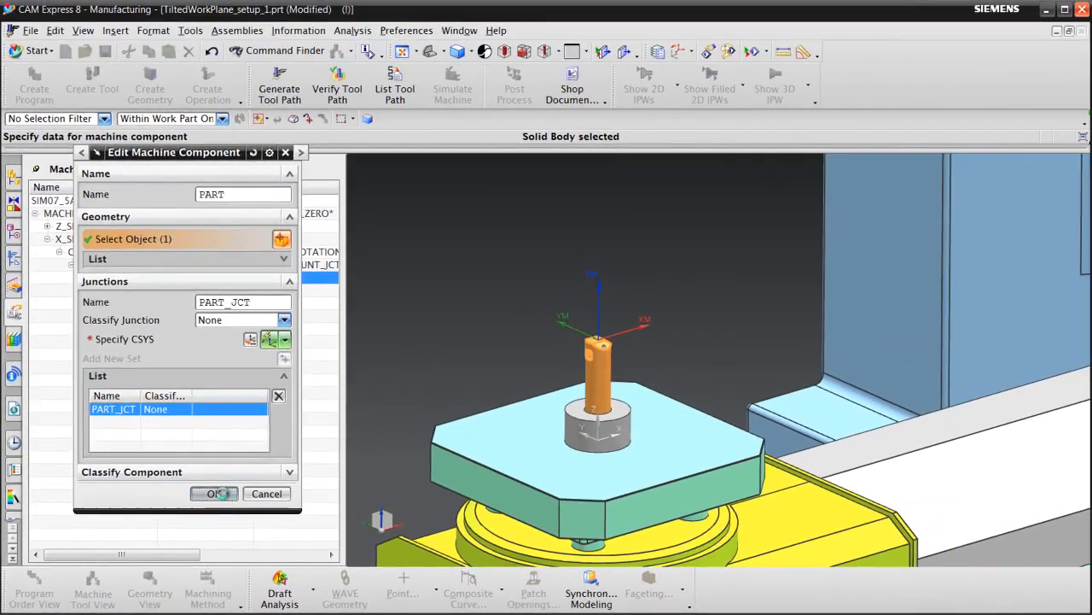
{"action": "left_click", "coordinate": [246, 483]}
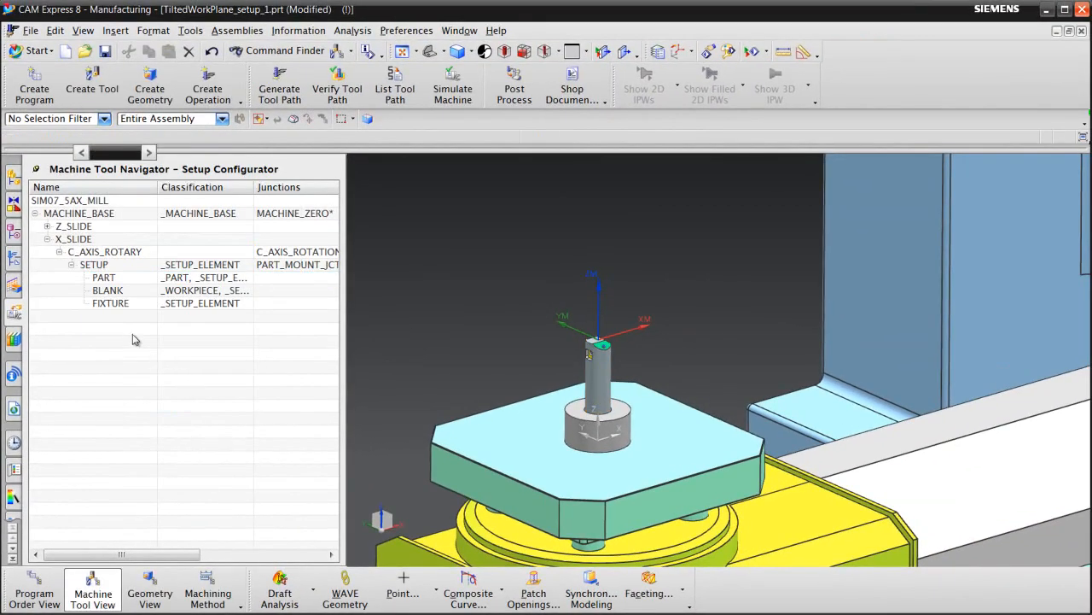
Assign the round base body beneath the part as the geometry of the FIXTURE component, and show the whole machine.
{"action": "left_click", "coordinate": [121, 307]}
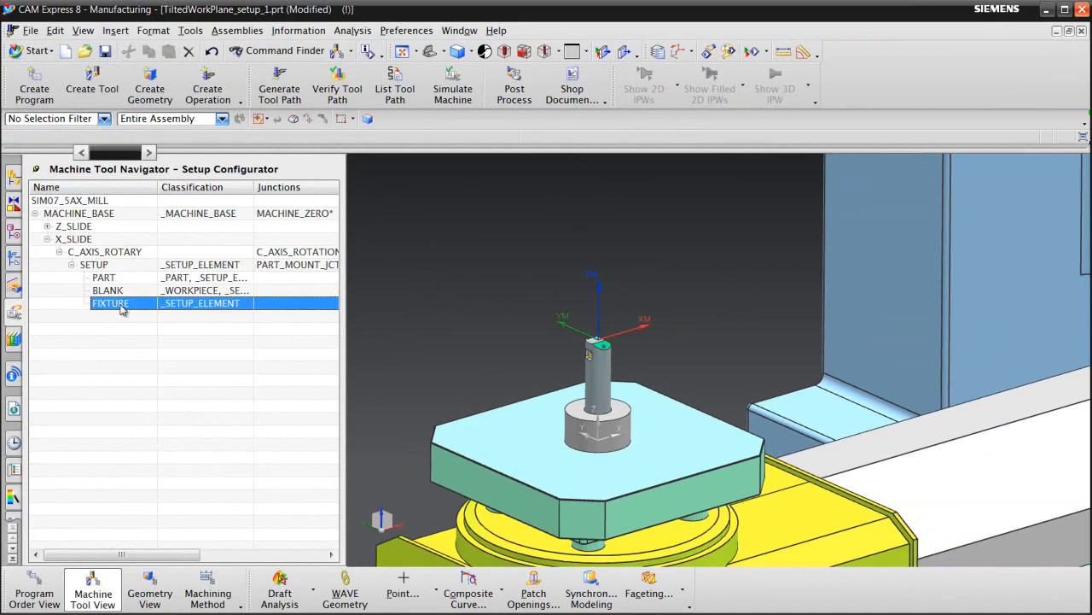
{"action": "double_click", "coordinate": [138, 306]}
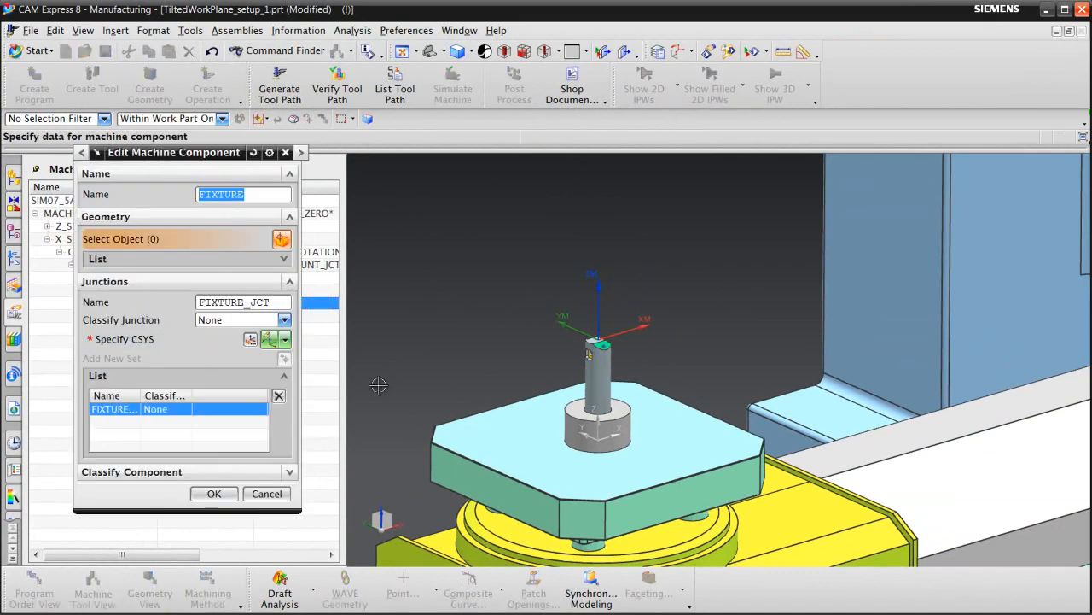
{"action": "left_click", "coordinate": [581, 418]}
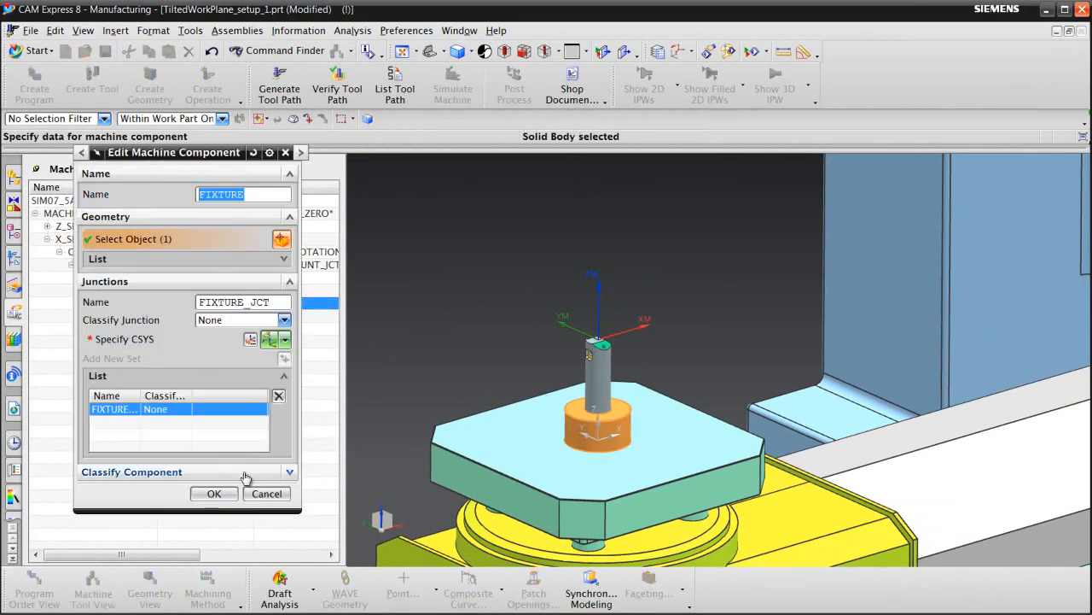
{"action": "left_click", "coordinate": [215, 494]}
{"action": "key", "text": "ctrl+f"}
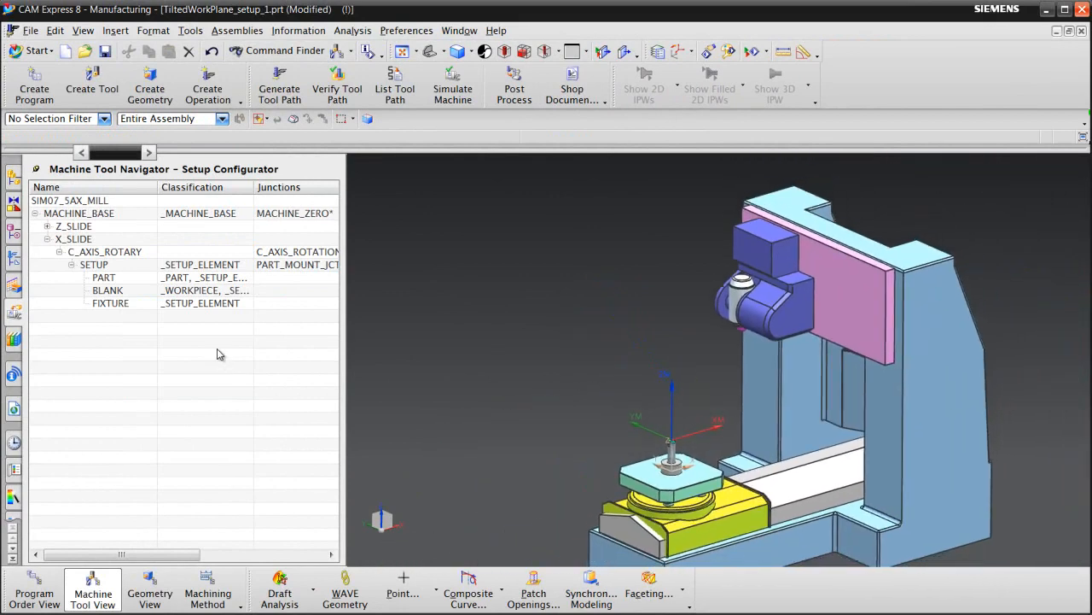
Move the MCS_MILL origin to the arc centre of the spindle sleeve's lower edge, using Entire Assembly as the selection scope.
{"action": "left_click", "coordinate": [14, 262]}
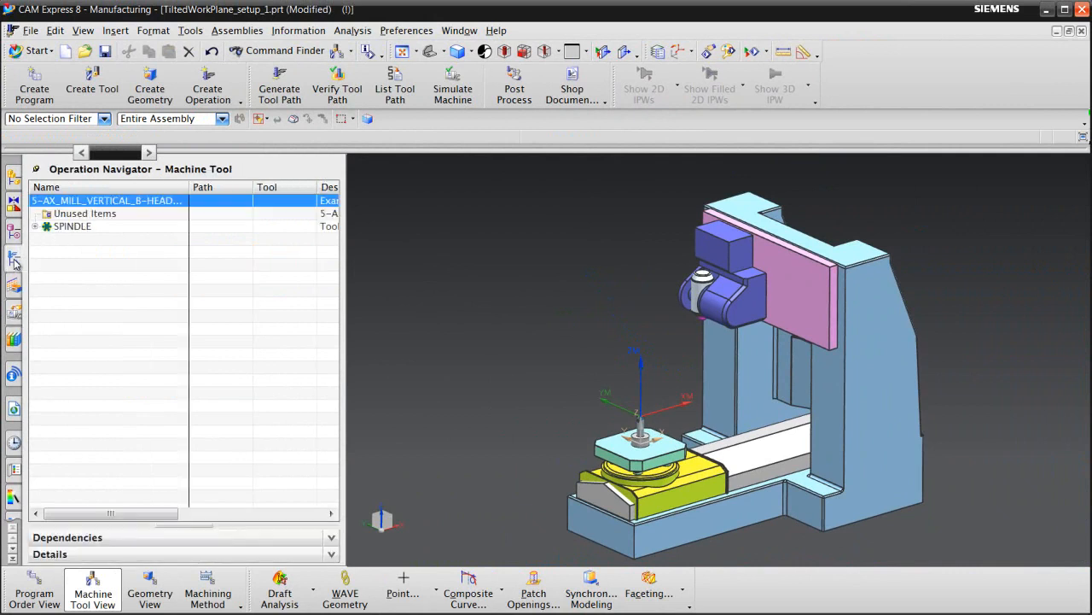
{"action": "left_click", "coordinate": [161, 585]}
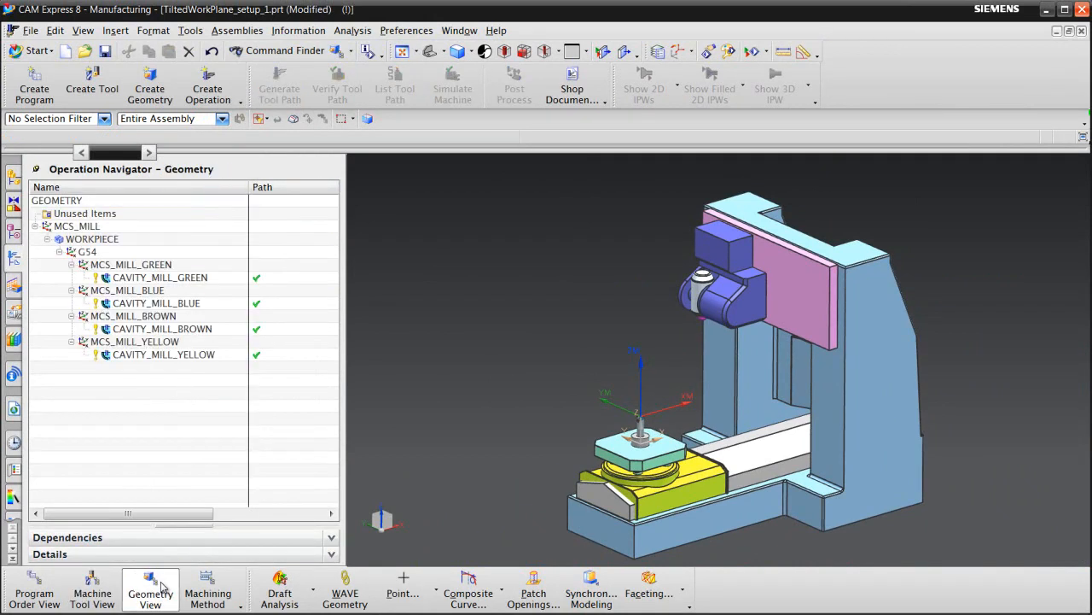
{"action": "left_click", "coordinate": [77, 227]}
{"action": "double_click", "coordinate": [94, 230]}
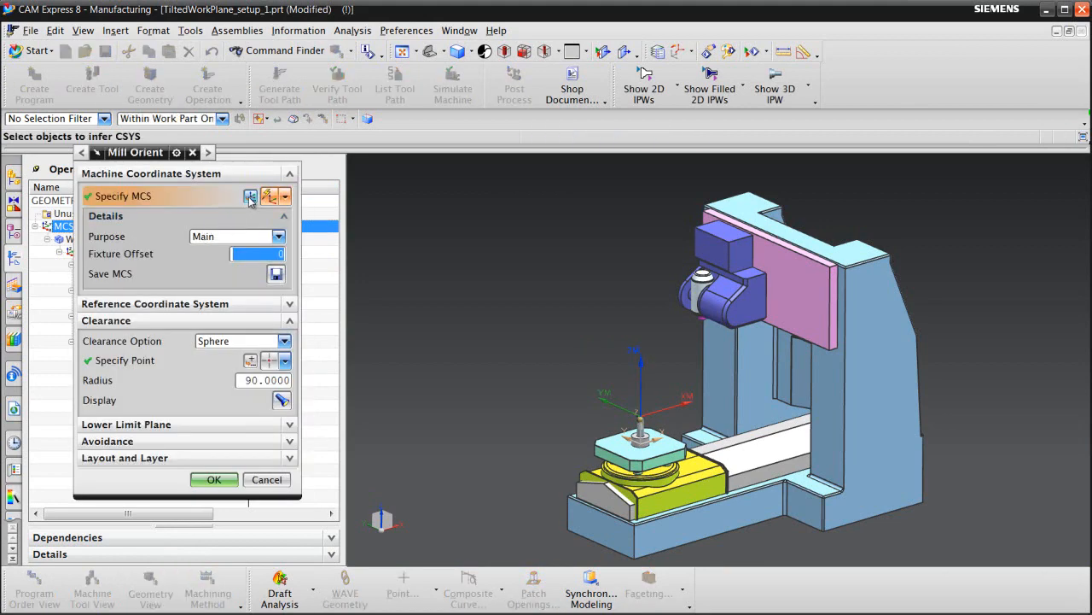
{"action": "left_click", "coordinate": [250, 198]}
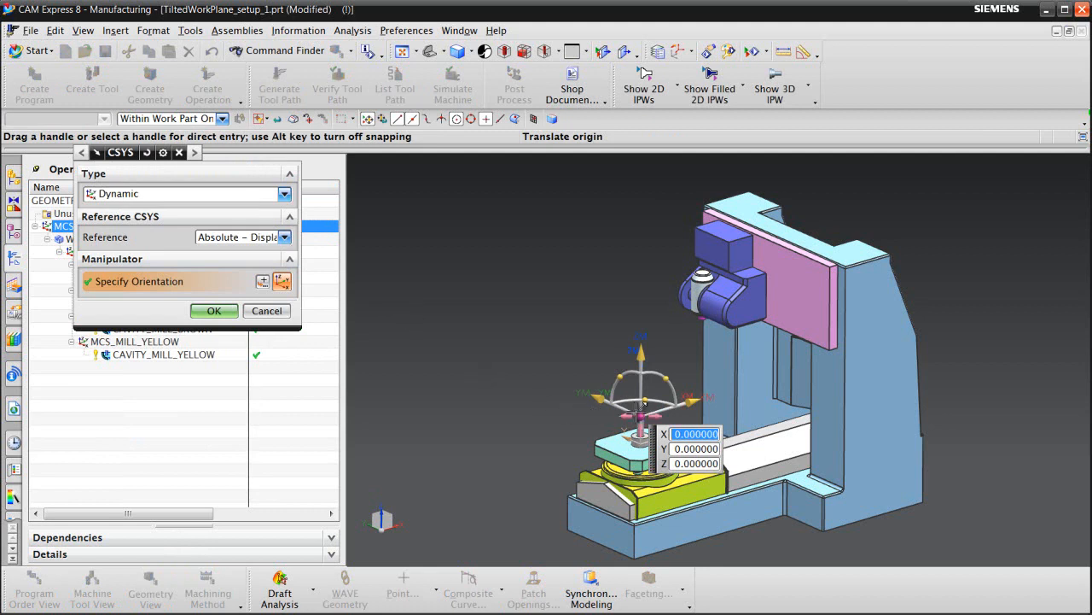
{"action": "left_click_drag", "start_coordinate": [641, 415], "coordinate": [638, 409]}
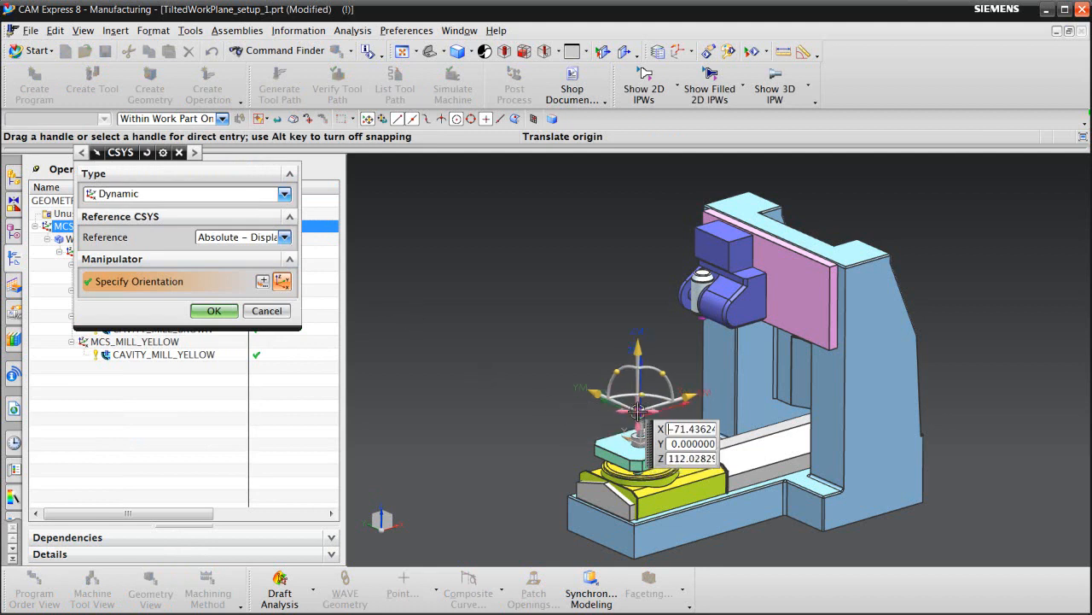
{"action": "left_click", "coordinate": [223, 119]}
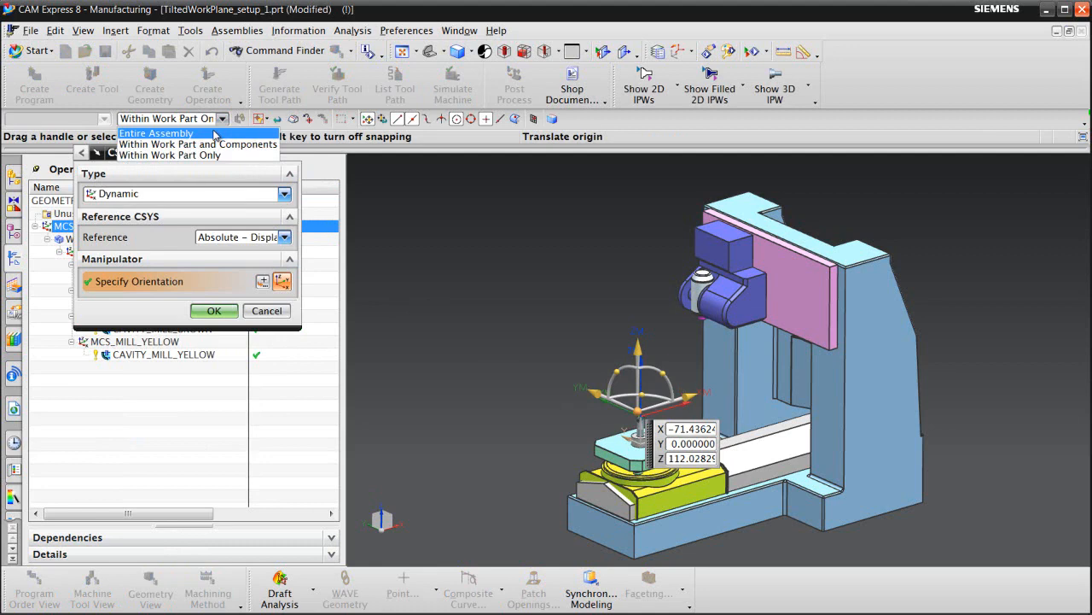
{"action": "left_click", "coordinate": [215, 135]}
{"action": "scroll", "coordinate": [570, 304], "scroll_direction": "up", "scroll_amount": 6}
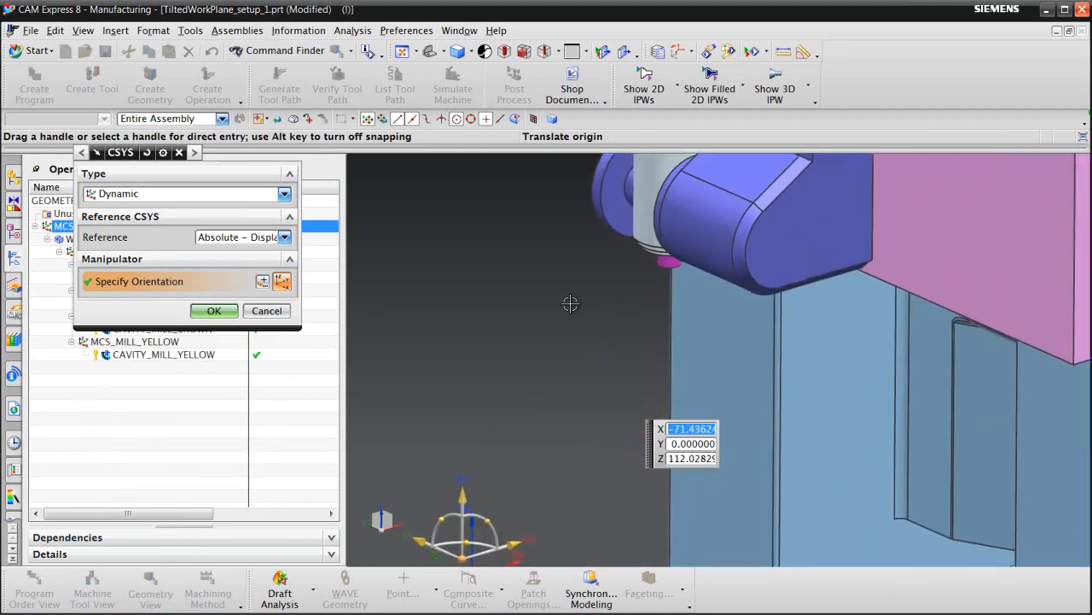
{"action": "scroll", "coordinate": [570, 304], "scroll_direction": "up", "scroll_amount": 6}
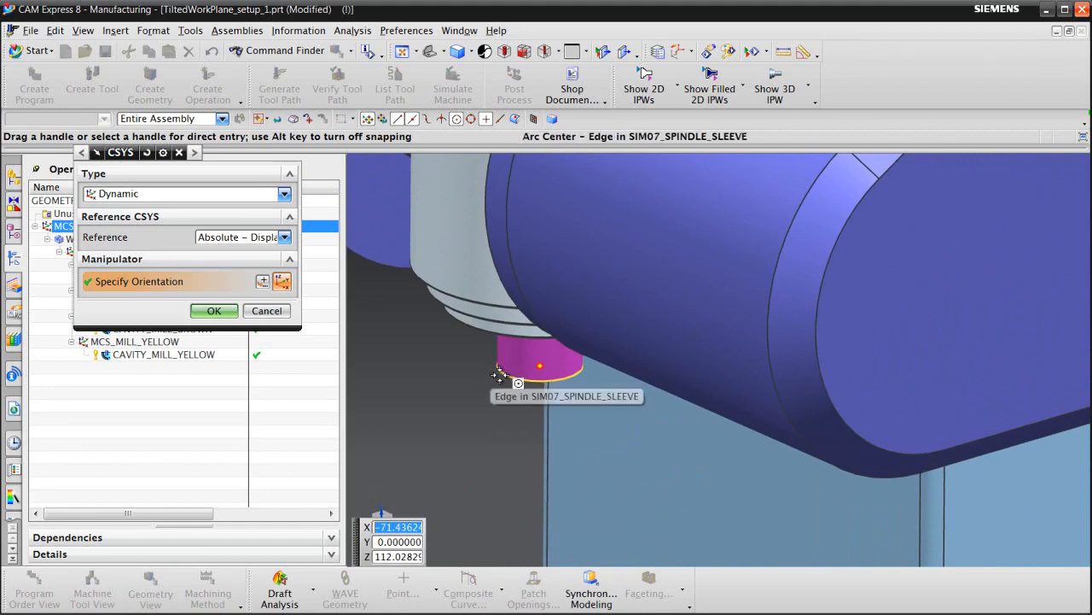
{"action": "left_click", "coordinate": [499, 374]}
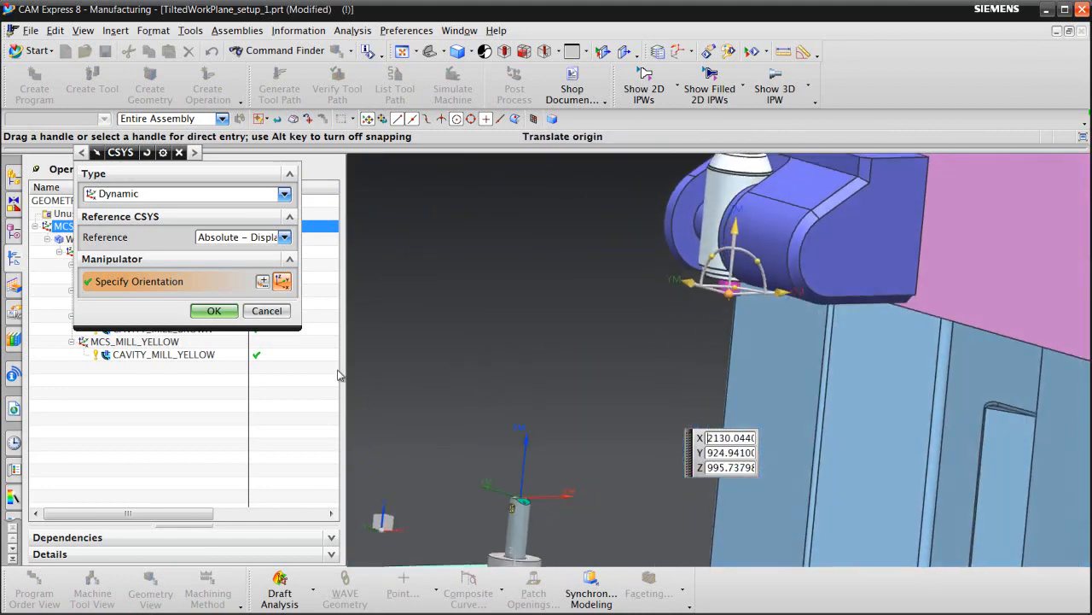
{"action": "left_click", "coordinate": [219, 311]}
{"action": "left_click", "coordinate": [227, 479]}
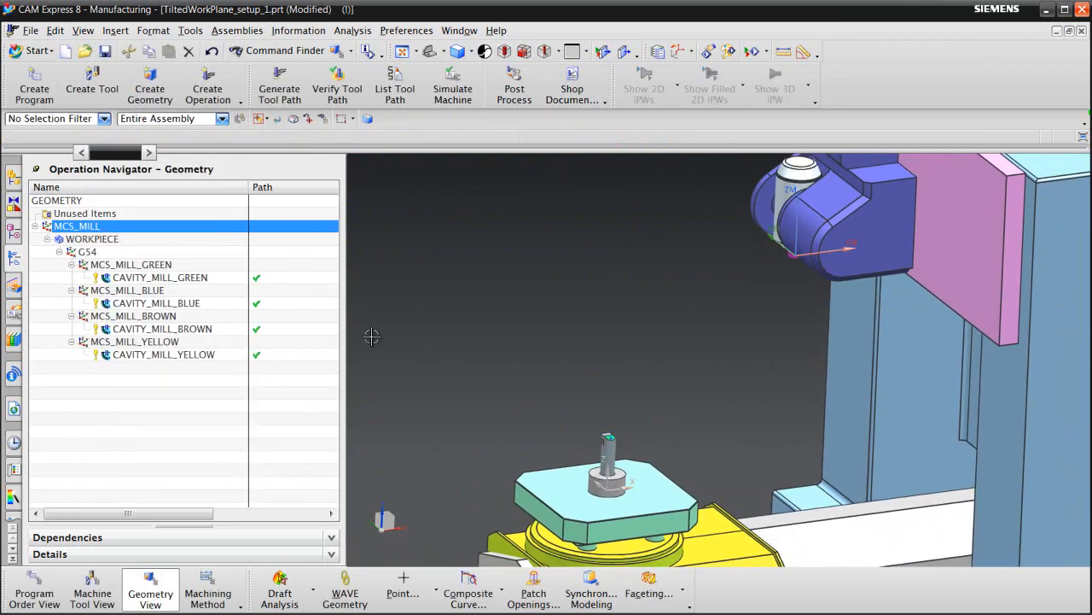
Open the machine simulation for program group 1234 from the program order view of the operations.
{"action": "left_click", "coordinate": [20, 600]}
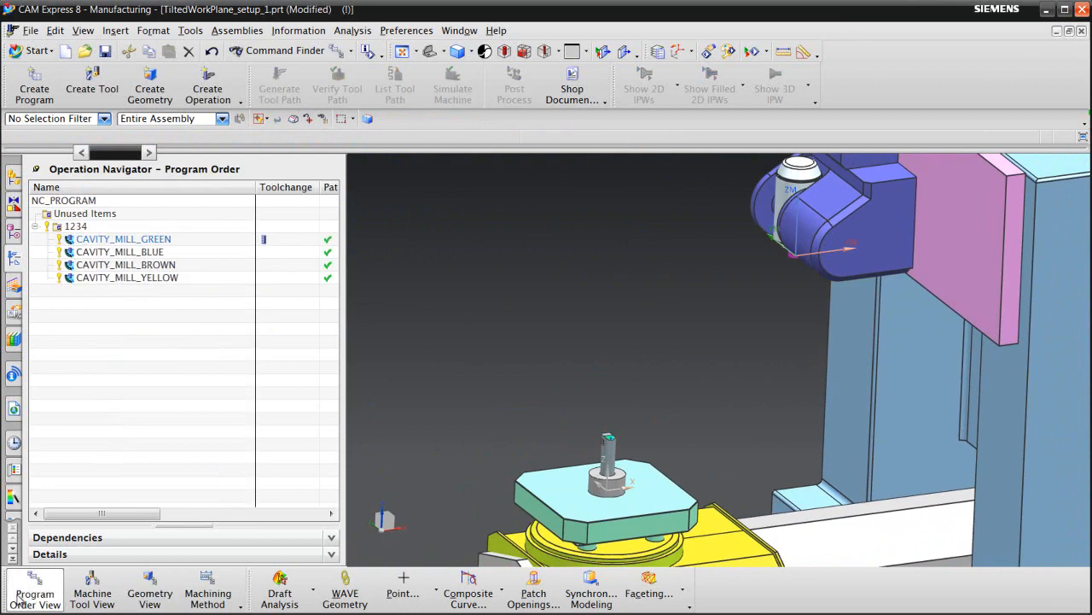
{"action": "left_click", "coordinate": [76, 226]}
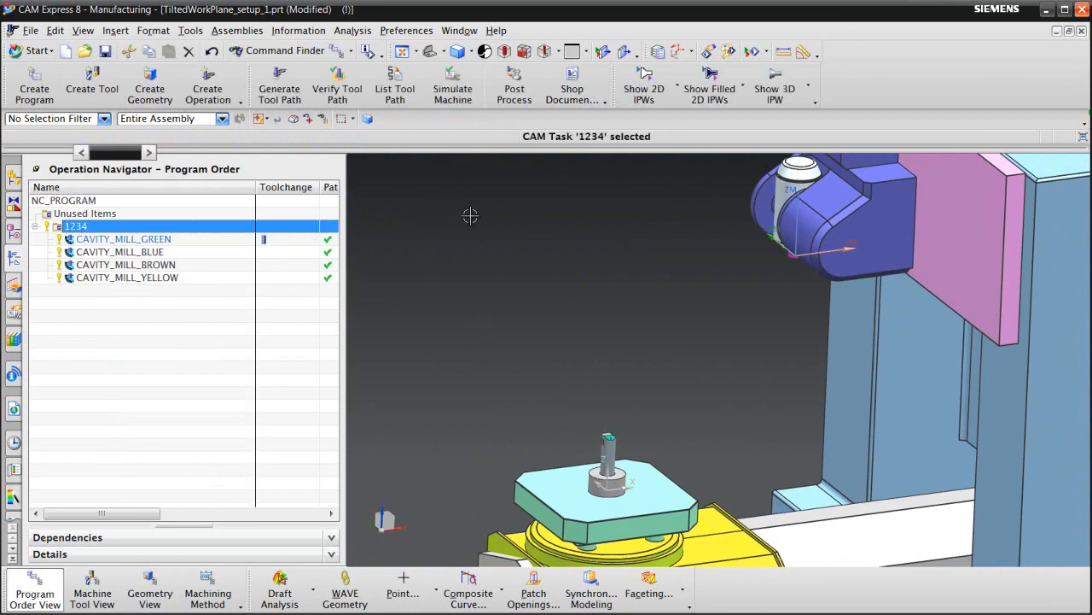
{"action": "middle_click_drag", "start_coordinate": [471, 216], "coordinate": [461, 172]}
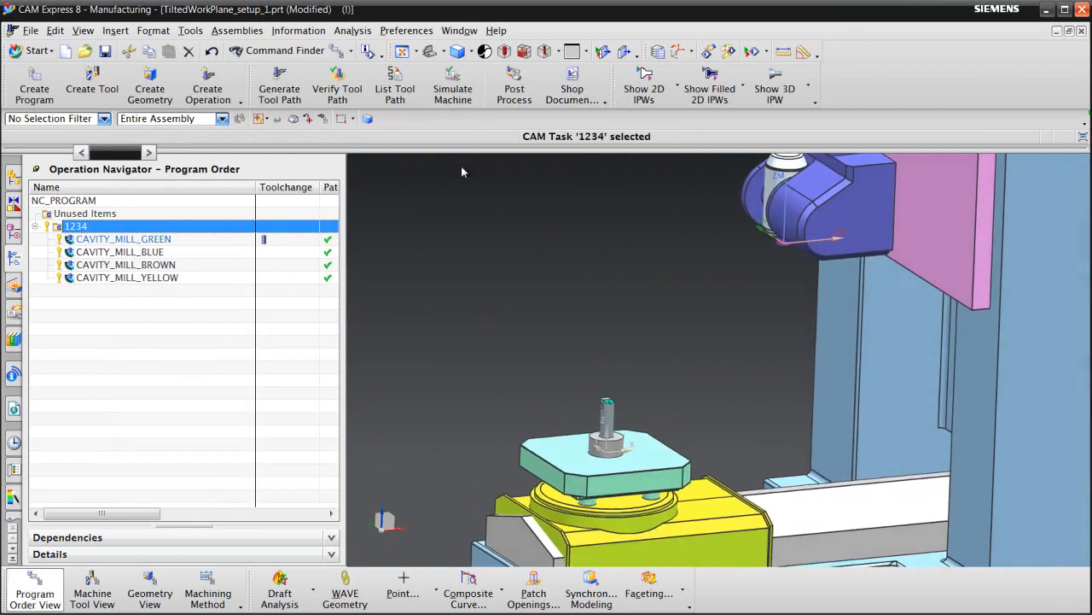
{"action": "left_click", "coordinate": [455, 90]}
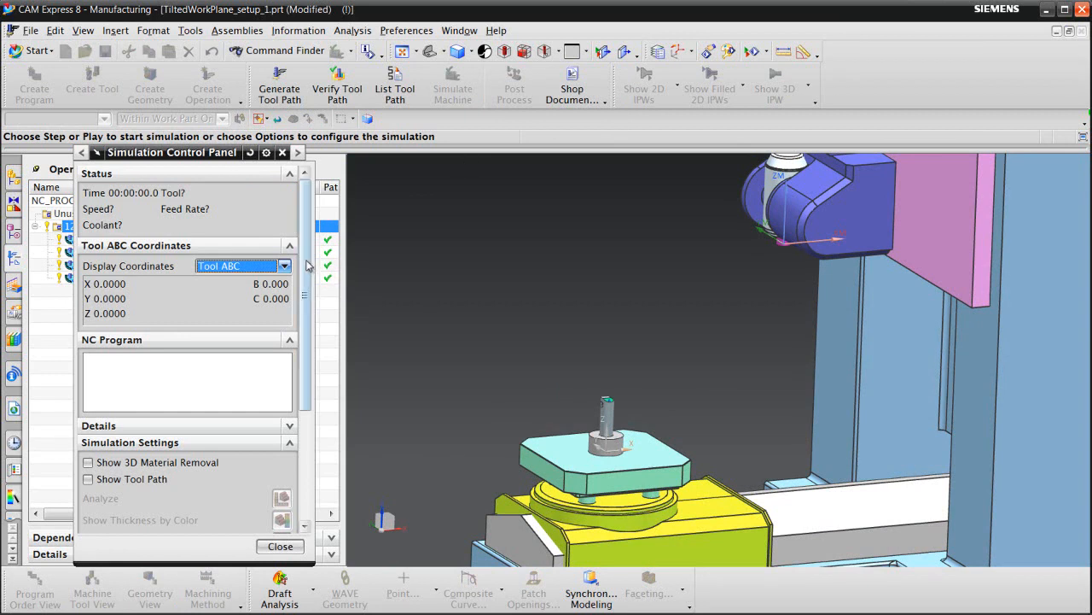
Set the simulation speed to 1, start playback and switch the visualization to Machine Code Simulate.
{"action": "left_click_drag", "start_coordinate": [305, 261], "coordinate": [312, 385]}
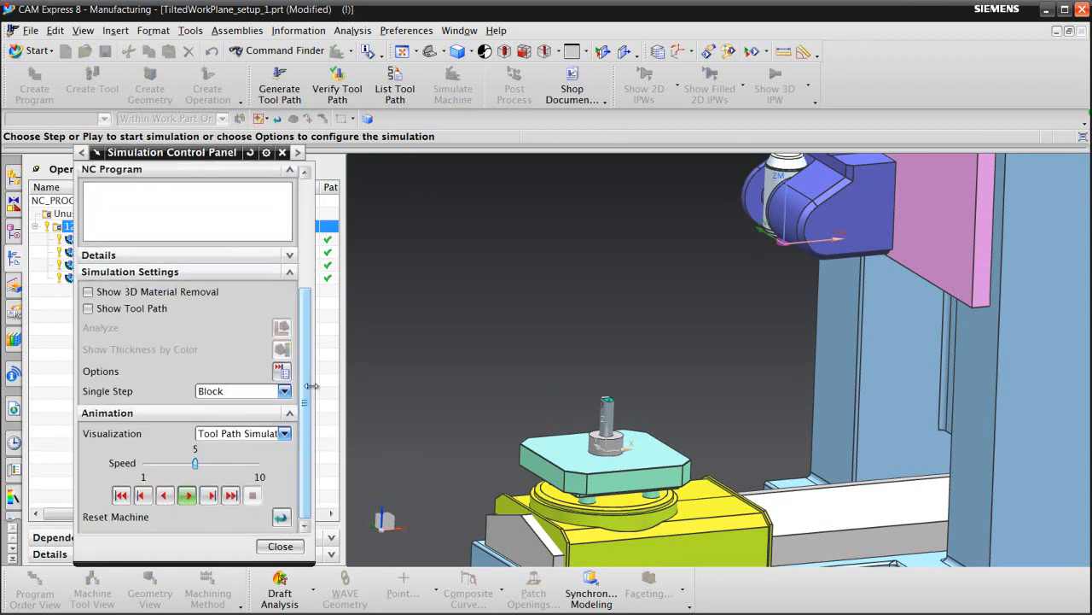
{"action": "left_click_drag", "start_coordinate": [196, 464], "coordinate": [146, 466]}
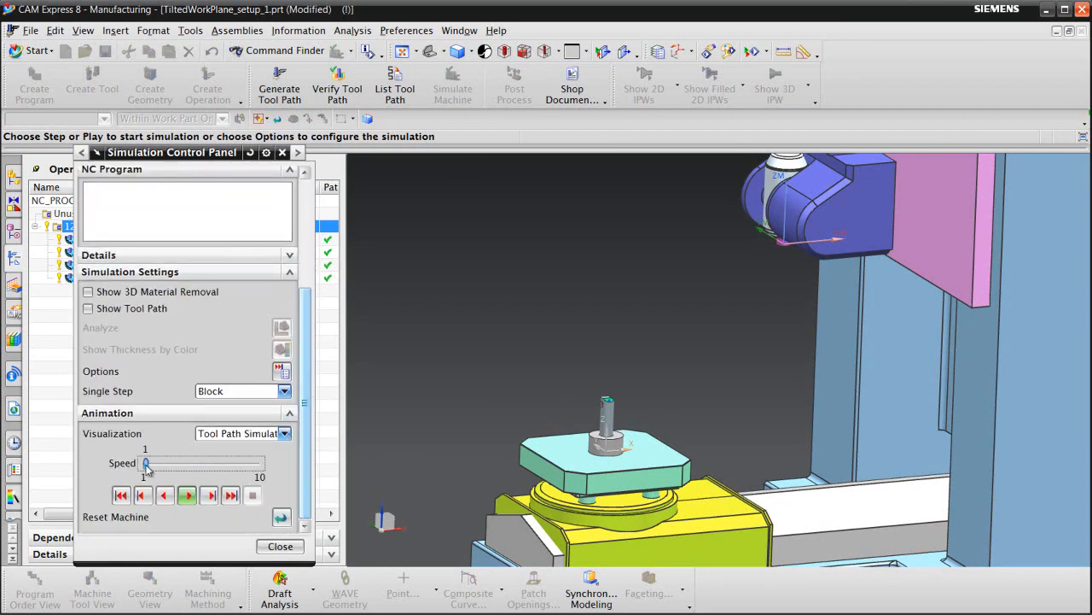
{"action": "left_click", "coordinate": [187, 496]}
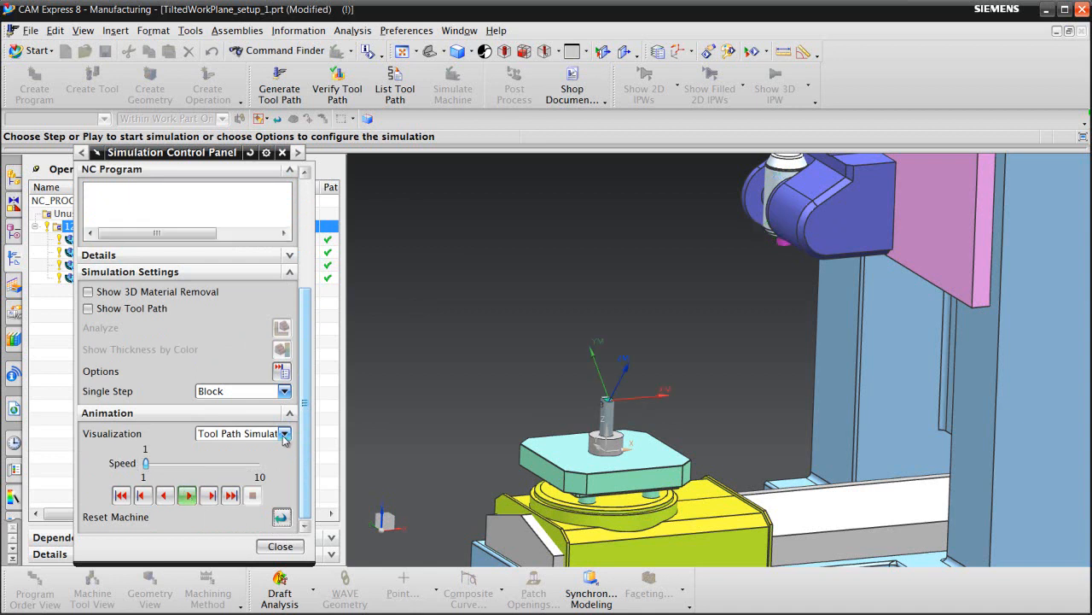
{"action": "left_click", "coordinate": [285, 435]}
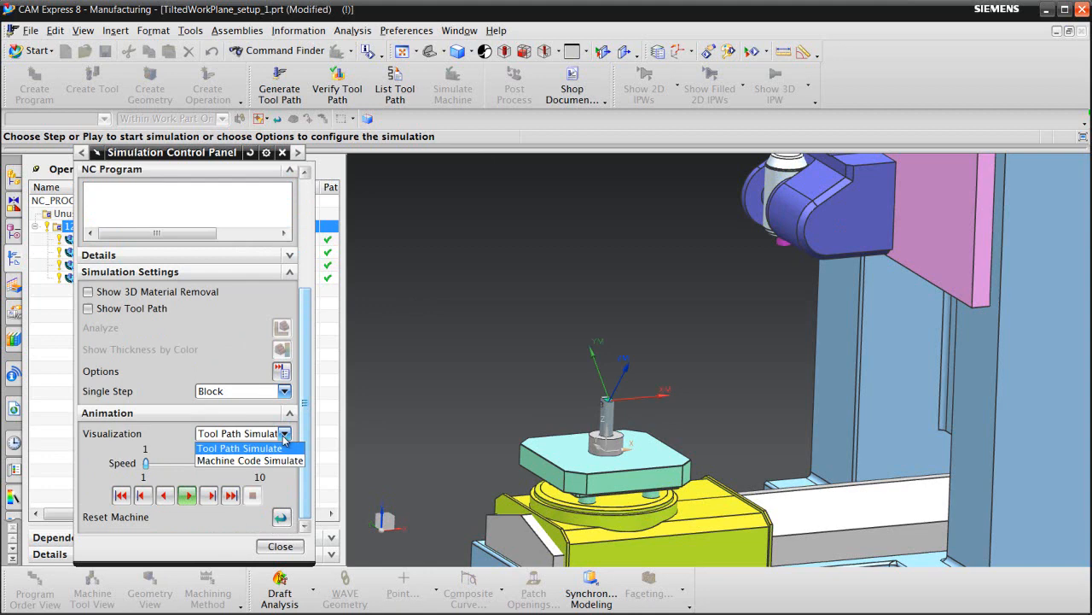
{"action": "left_click", "coordinate": [284, 461]}
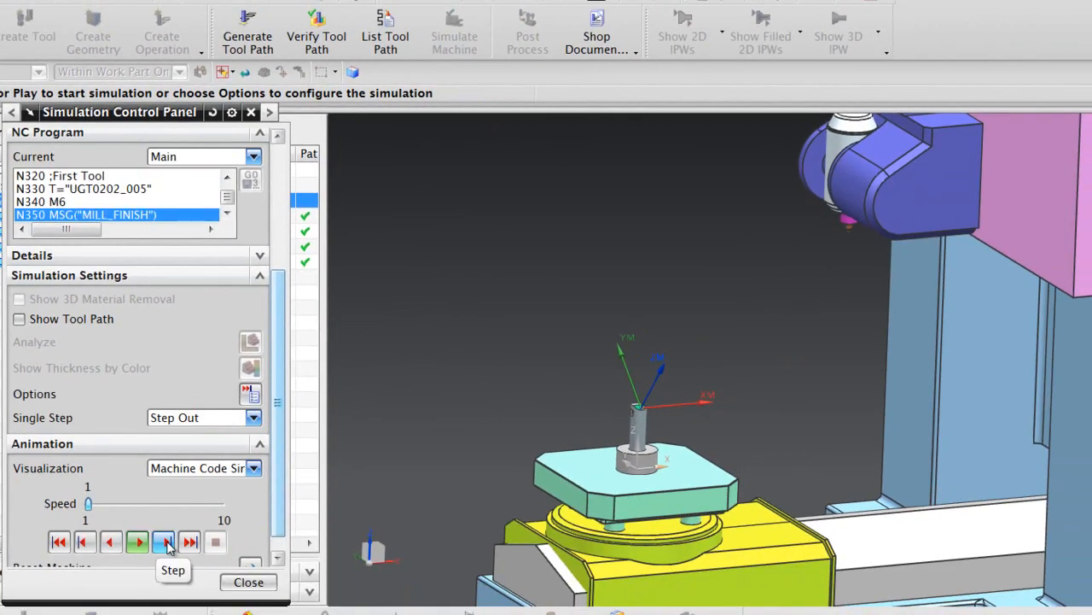
Single-step the NC program from N350 through the N400 rotary positioning move G0 B40. C-90.
{"action": "left_click", "coordinate": [165, 542]}
{"action": "left_click", "coordinate": [164, 542]}
{"action": "left_click", "coordinate": [165, 542]}
{"action": "left_click", "coordinate": [165, 542]}
{"action": "left_click", "coordinate": [164, 542]}
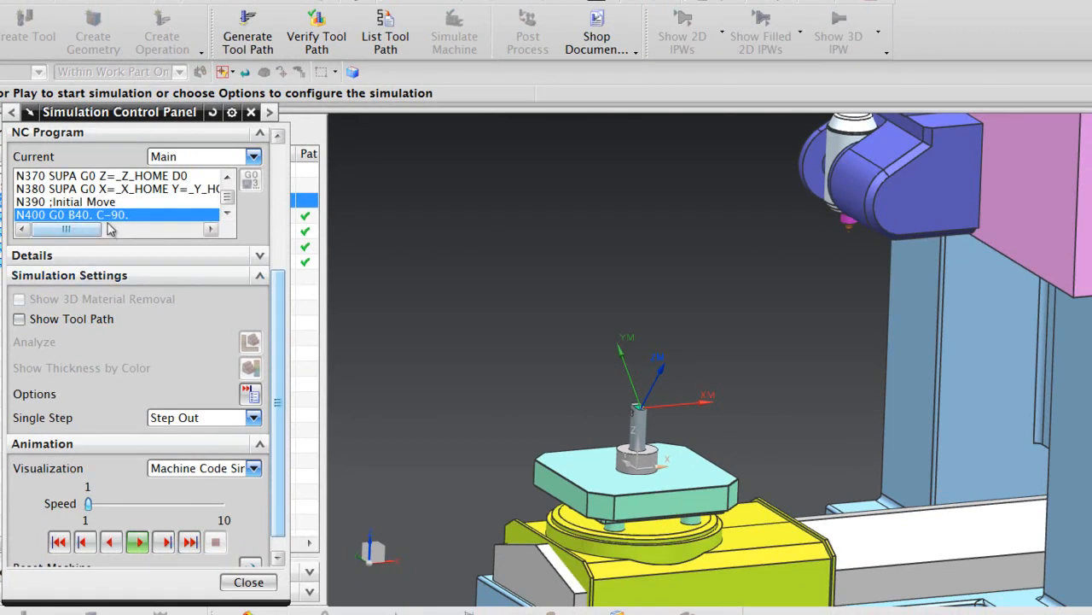
{"action": "left_click", "coordinate": [165, 544]}
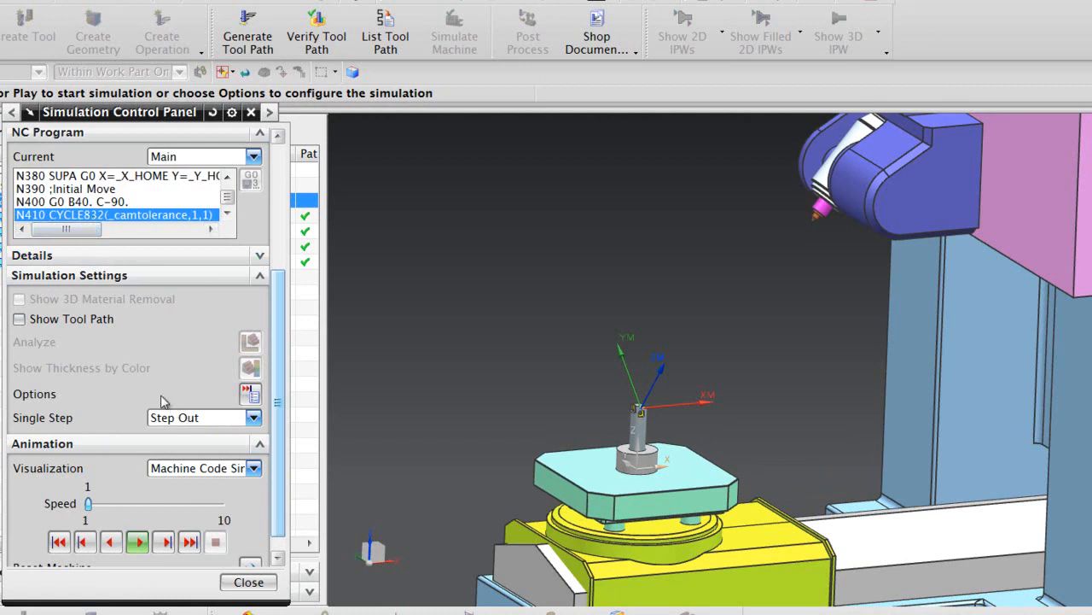
Single-step the NC program from N410 CYCLE832 through COMPOF, TRAORI, G54 and ORIMKS to N460 ORIAXES.
{"action": "left_click", "coordinate": [163, 543]}
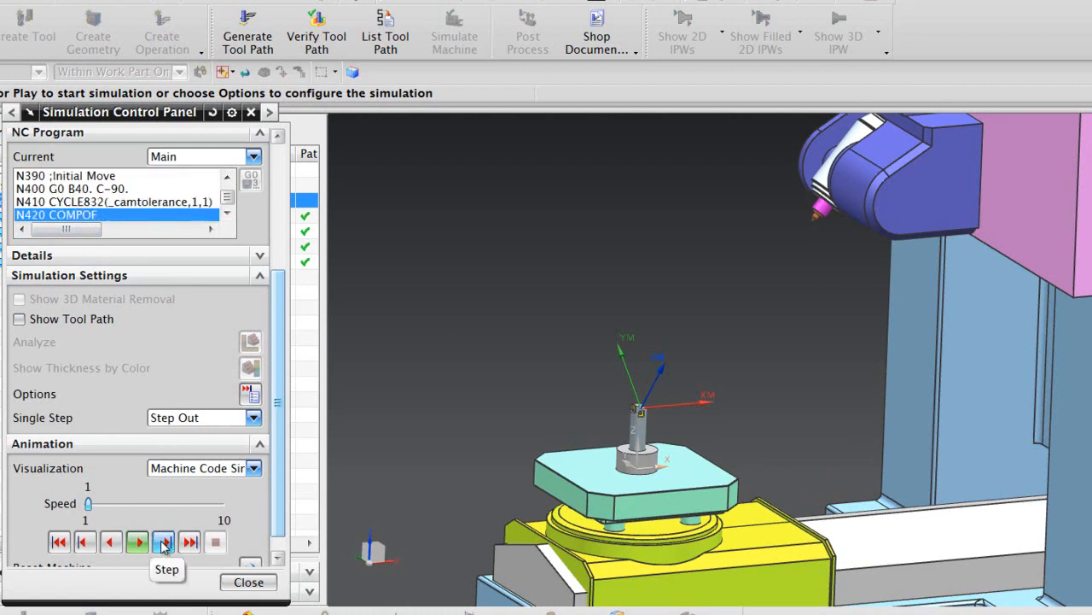
{"action": "left_click", "coordinate": [164, 543]}
{"action": "left_click", "coordinate": [163, 543]}
{"action": "left_click", "coordinate": [164, 543]}
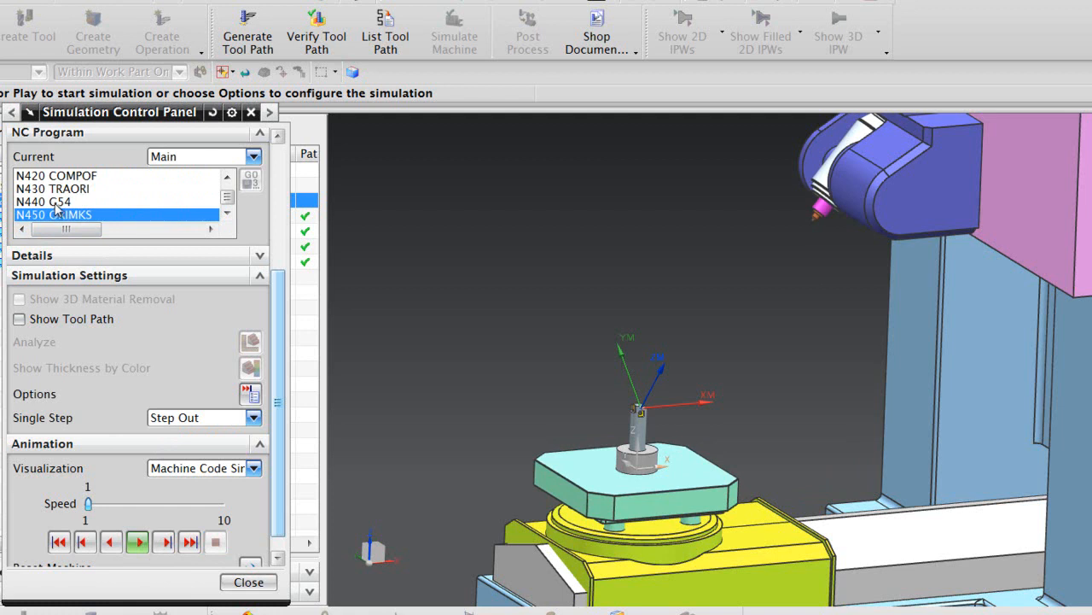
{"action": "left_click", "coordinate": [164, 543]}
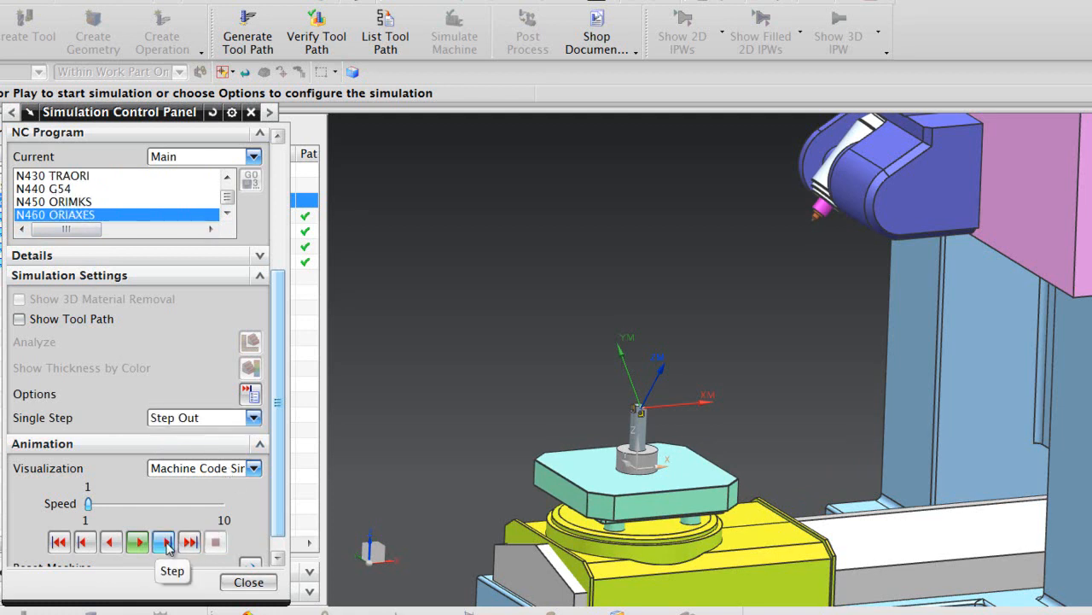
Single-step through the TRANS and AROT X40. frame blocks and the N490 rapid move to the N500 approach move.
{"action": "left_click", "coordinate": [166, 543]}
{"action": "left_click", "coordinate": [165, 543]}
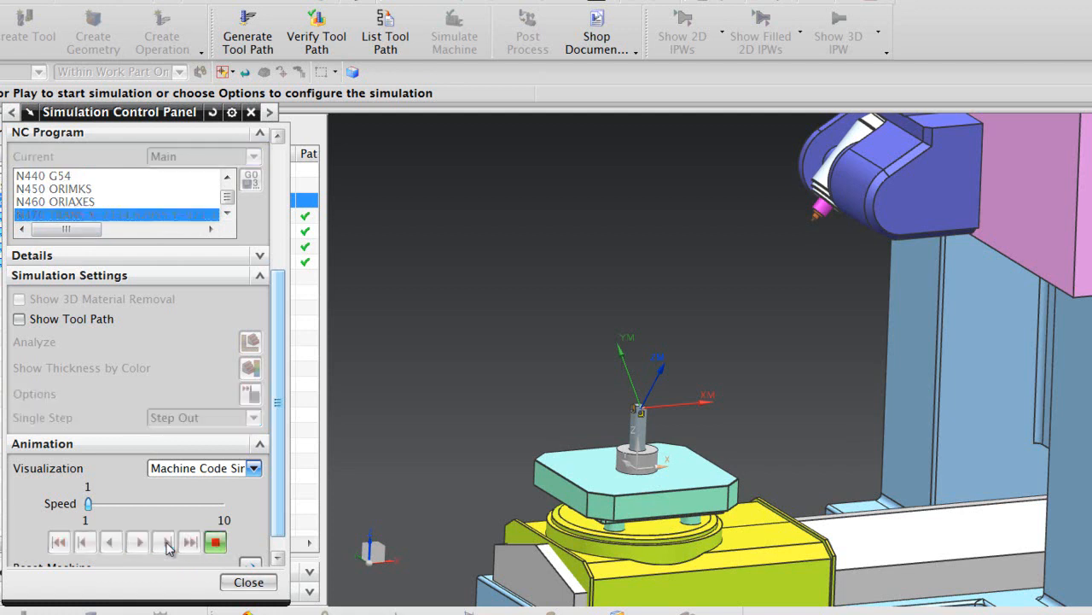
{"action": "left_click", "coordinate": [166, 543]}
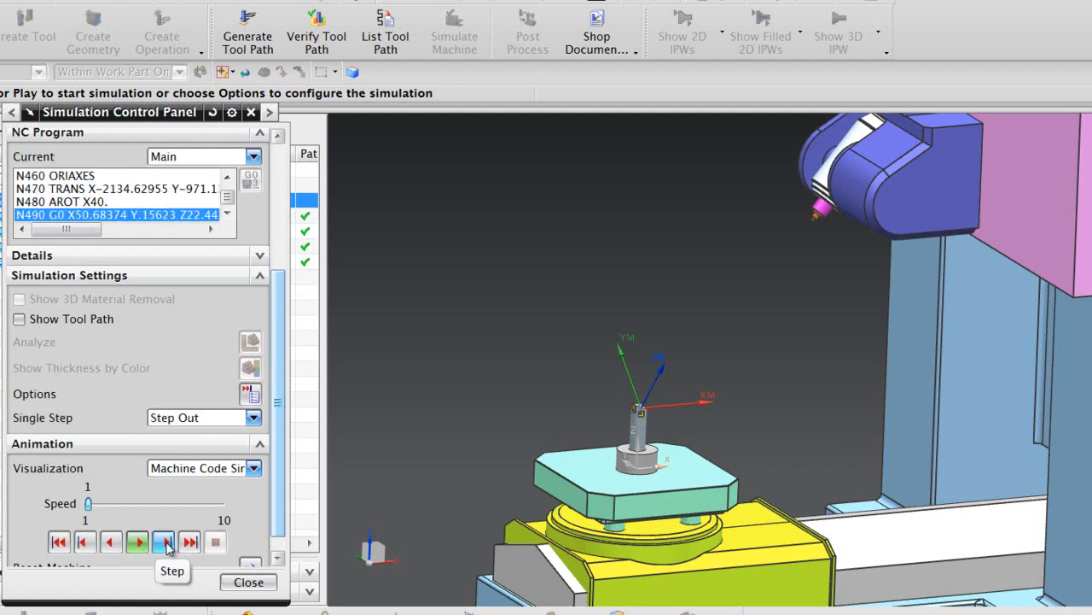
{"action": "left_click", "coordinate": [165, 543]}
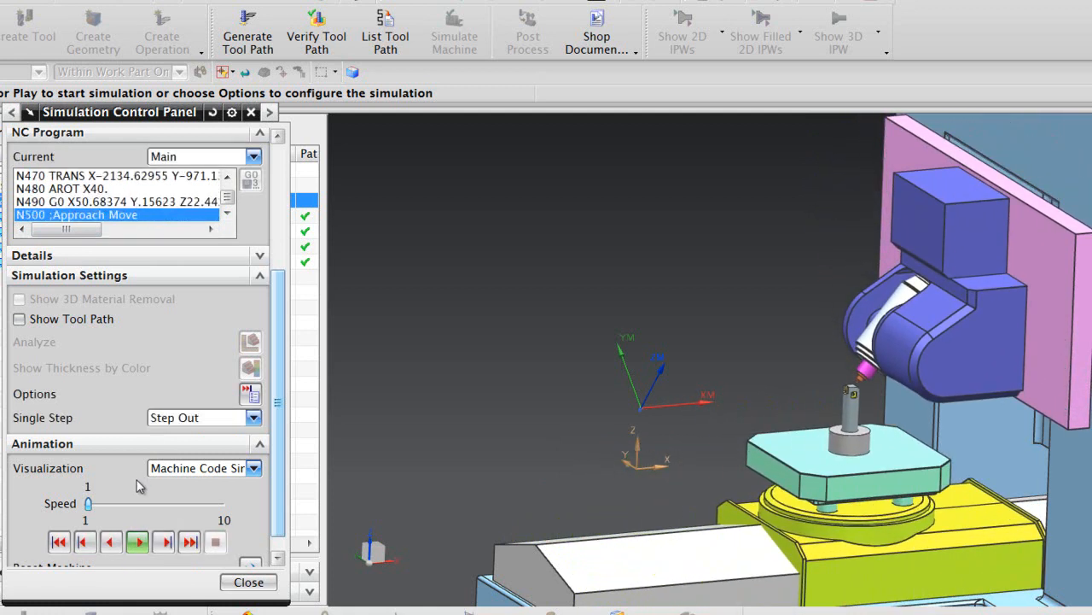
Play the rest of the NC program to its end, raising the speed to 4 and 8, and close the simulation.
{"action": "left_click", "coordinate": [140, 543]}
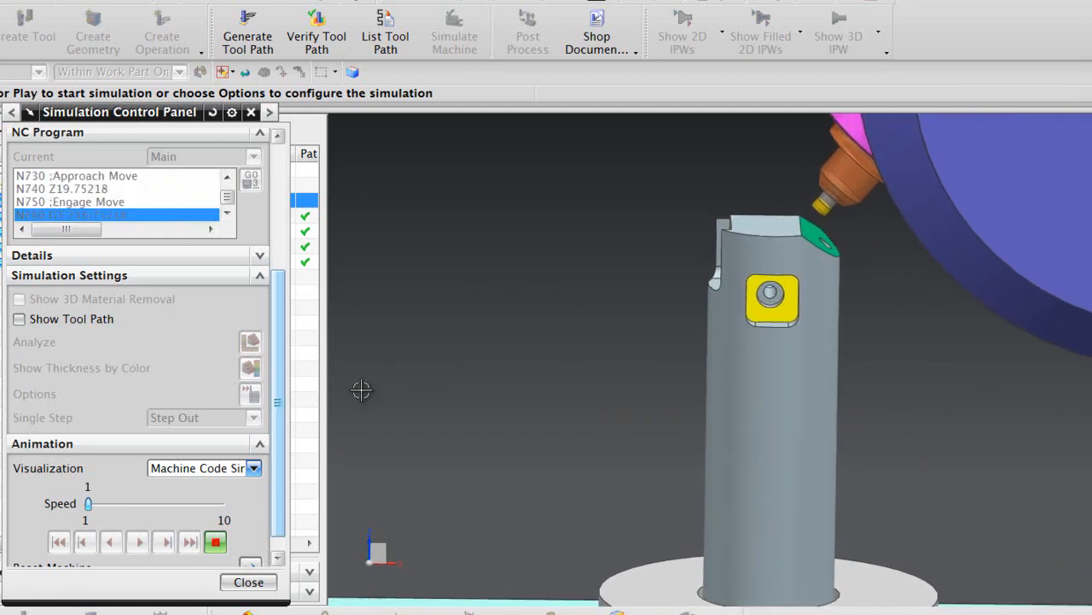
{"action": "left_click_drag", "start_coordinate": [88, 504], "coordinate": [133, 508]}
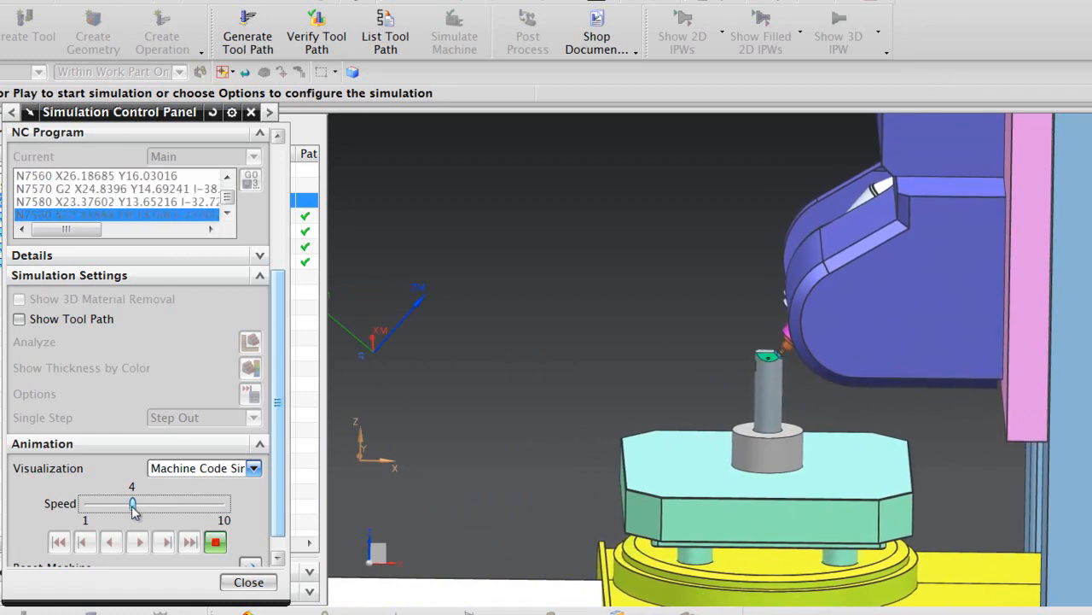
{"action": "left_click_drag", "start_coordinate": [133, 509], "coordinate": [197, 511]}
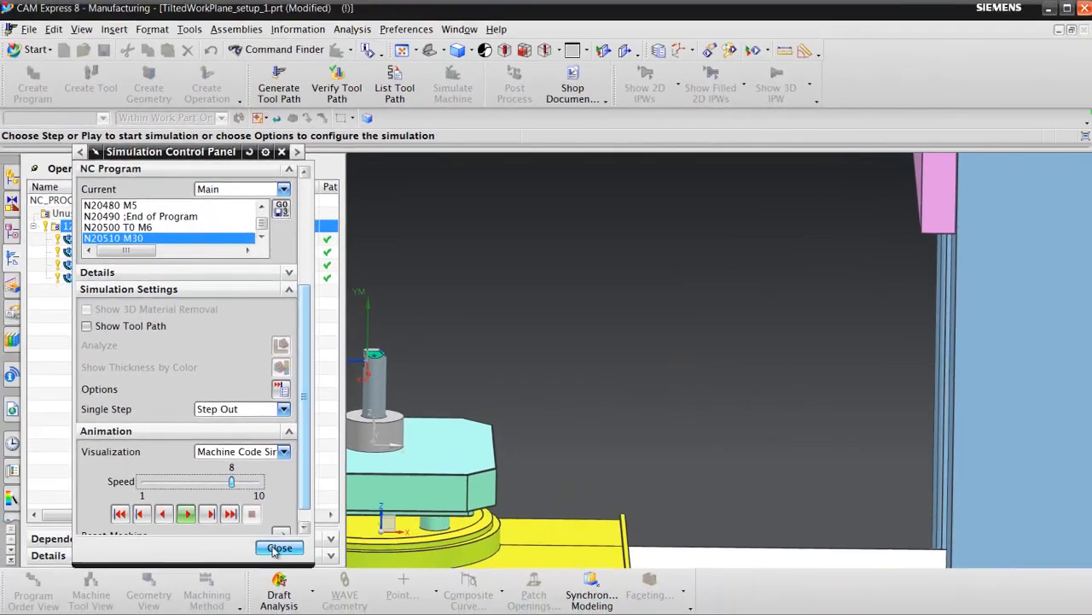
{"action": "left_click", "coordinate": [279, 546]}
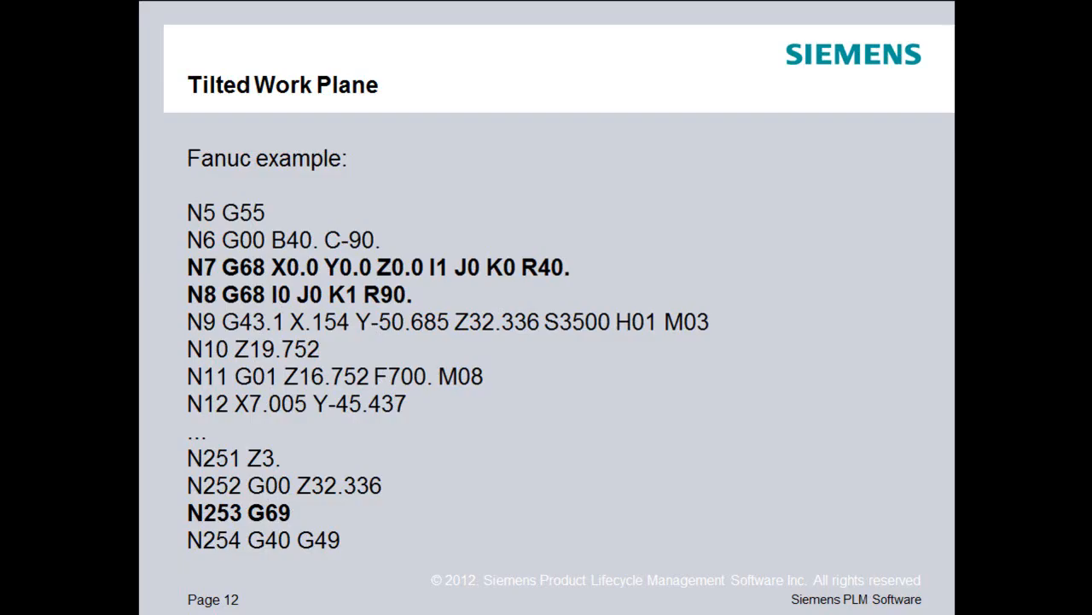